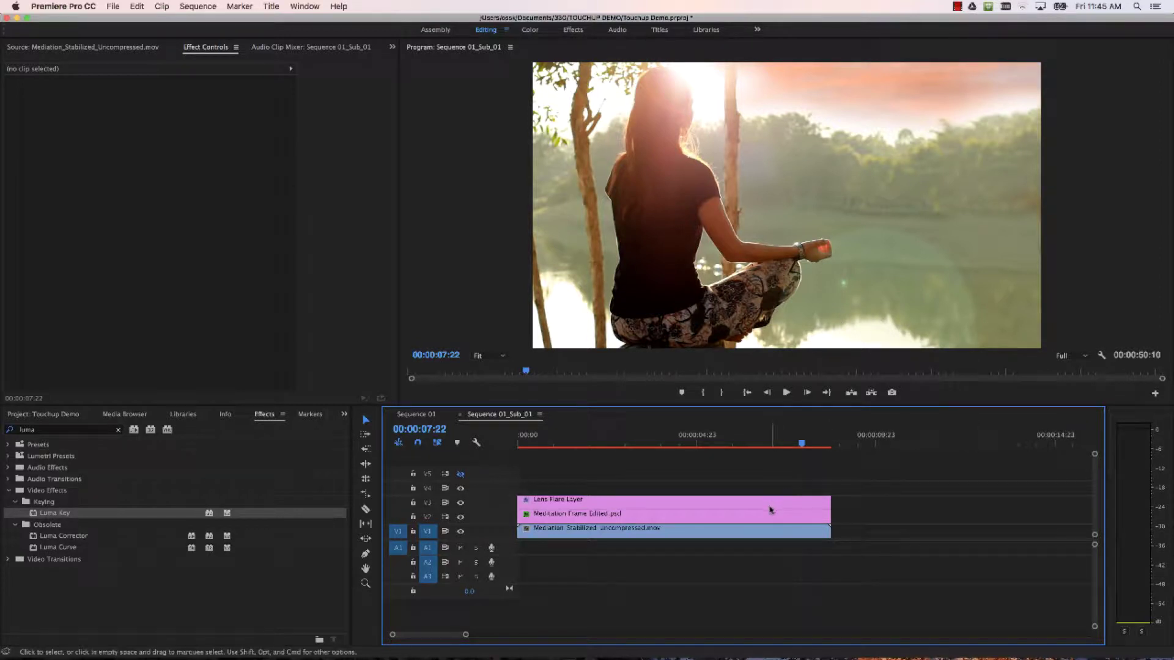
Play back the layered composite in the sequence from the middle of the clips.
{"action": "left_click", "coordinate": [799, 441]}
{"action": "left_click_drag", "start_coordinate": [769, 442], "coordinate": [650, 447]}
{"action": "key", "text": "space"}
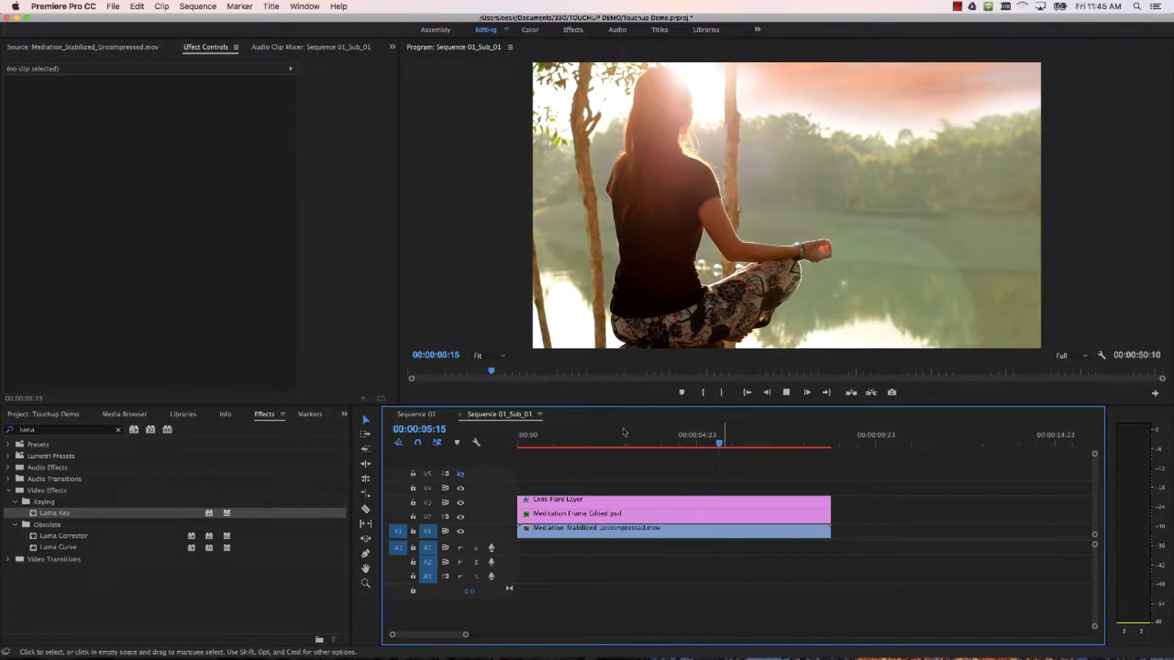
Magnify the program view to 400% on the treeline and sky, and play the sequence from near its start to inspect the grain.
{"action": "left_click", "coordinate": [489, 356]}
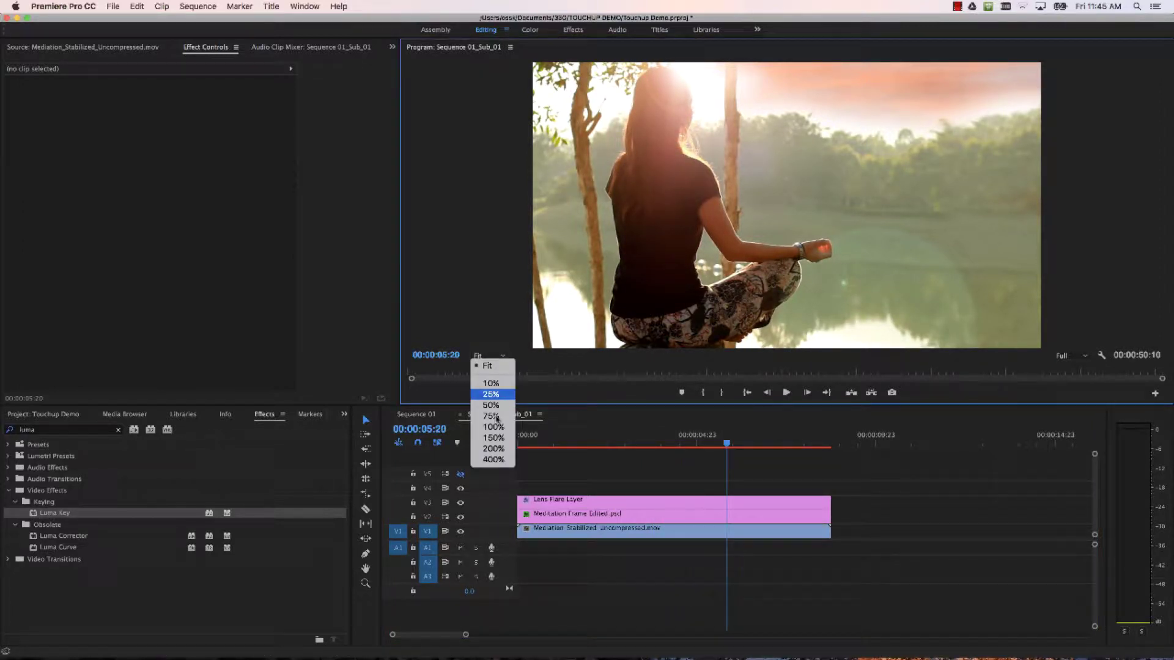
{"action": "left_click", "coordinate": [495, 460]}
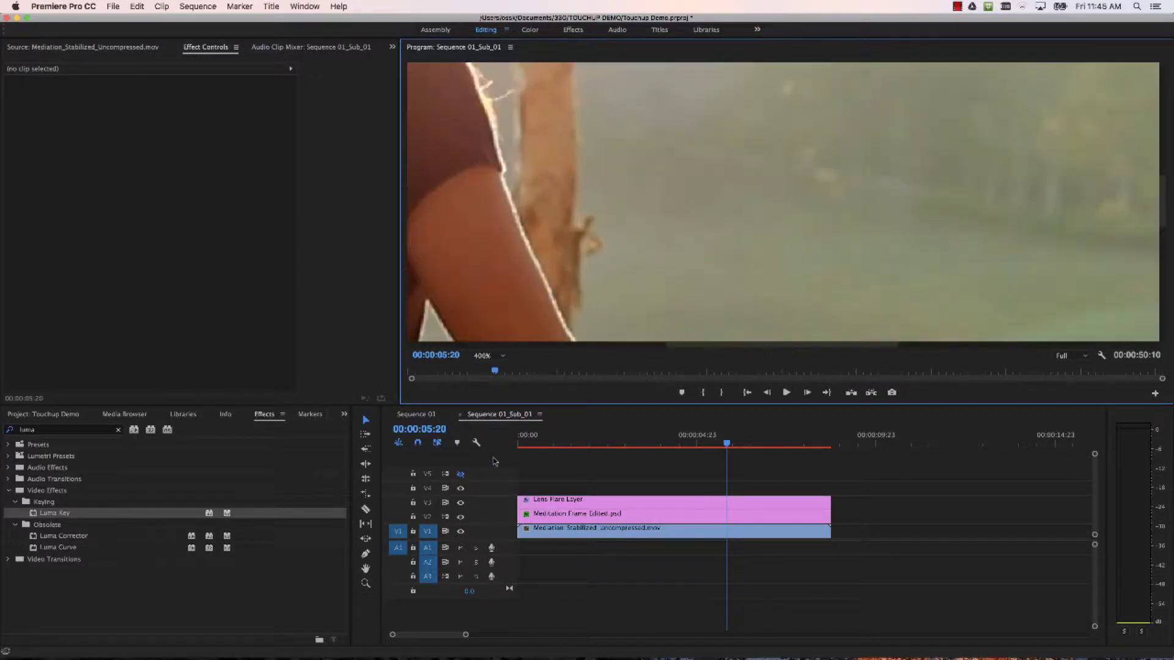
{"action": "left_click_drag", "start_coordinate": [1163, 211], "coordinate": [1166, 144]}
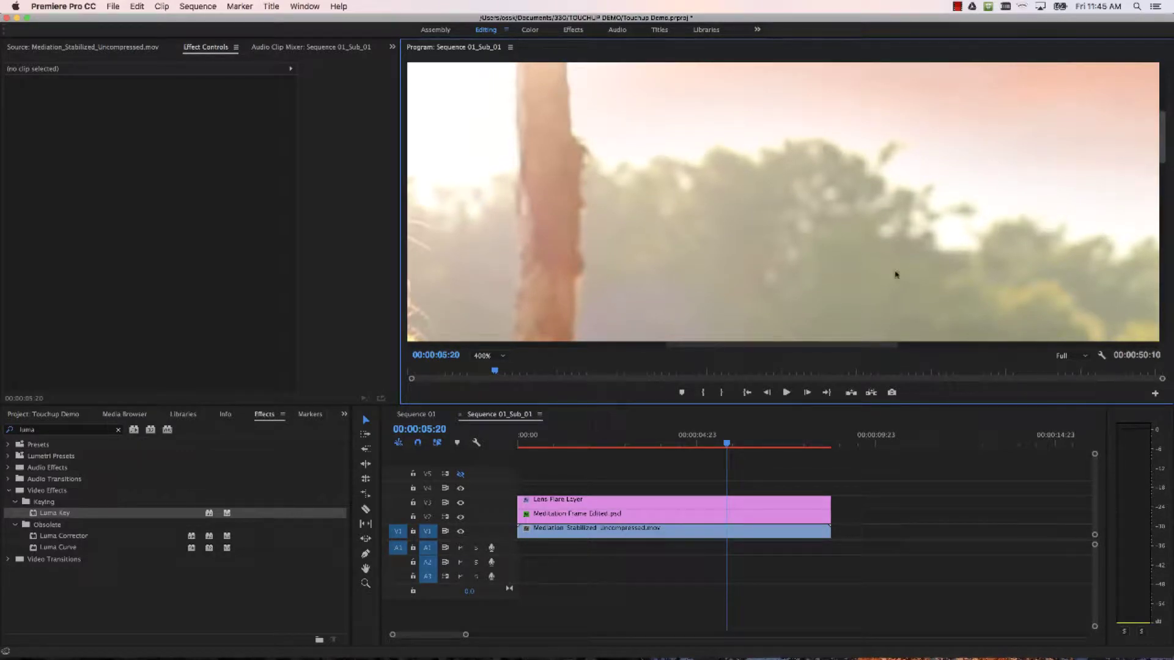
{"action": "left_click_drag", "start_coordinate": [725, 444], "coordinate": [546, 447]}
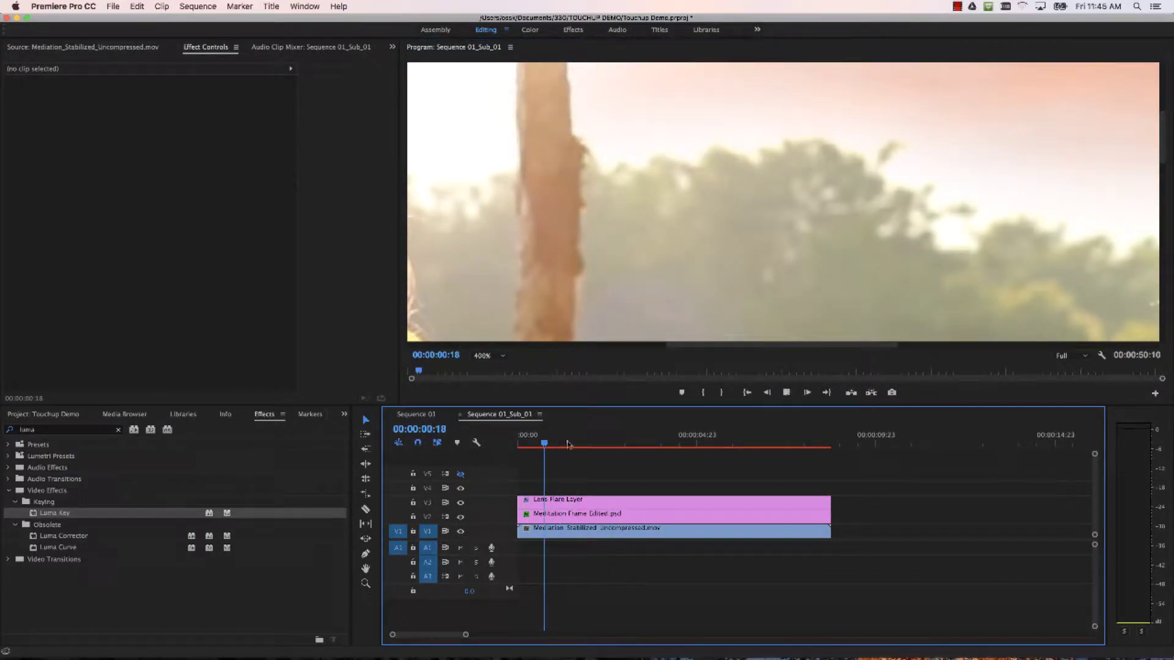
{"action": "key", "text": "space"}
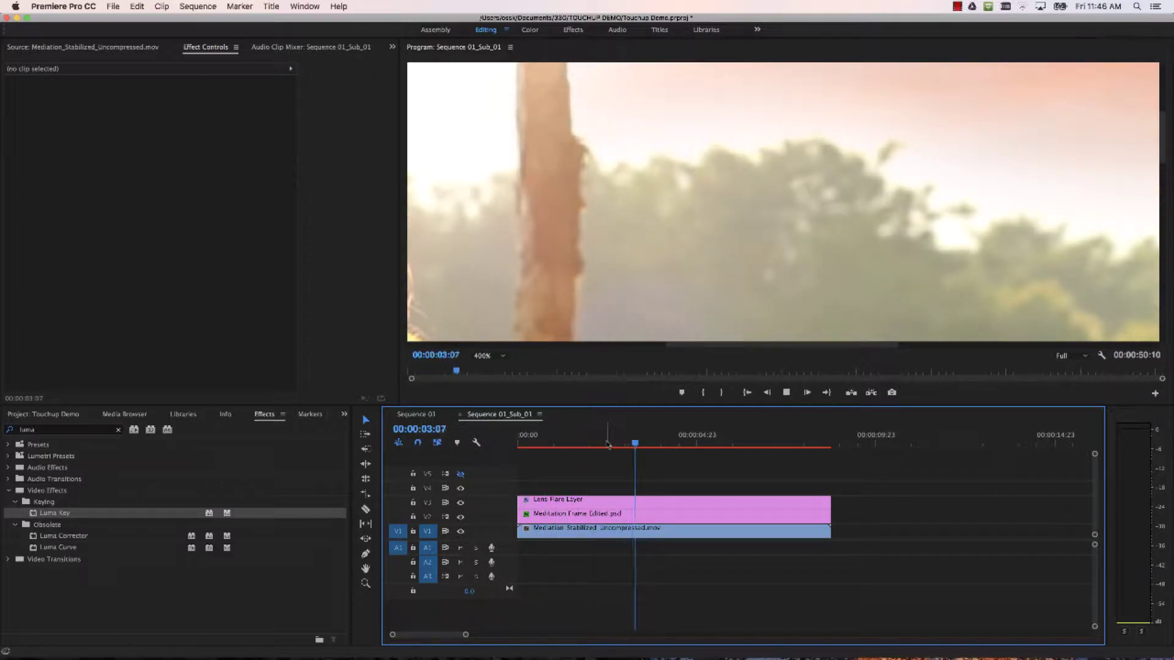
{"action": "key", "text": "space"}
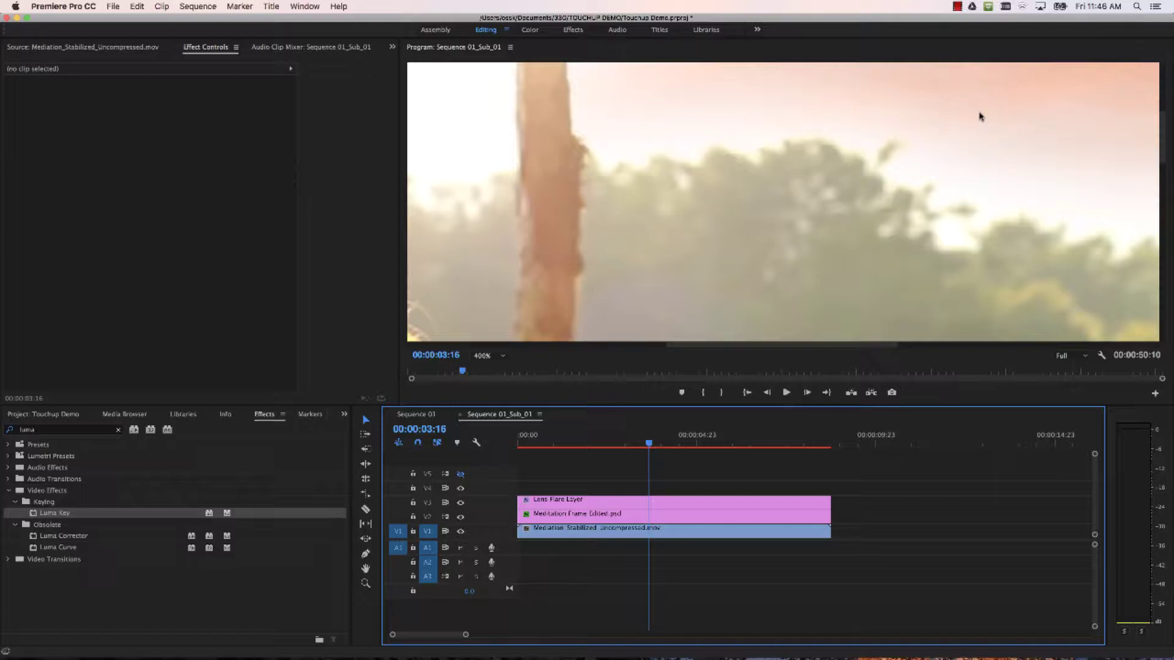
Set the Amount of Noise on the Meditation Frame Edited.psd clip to 7.7%.
{"action": "left_click", "coordinate": [700, 515]}
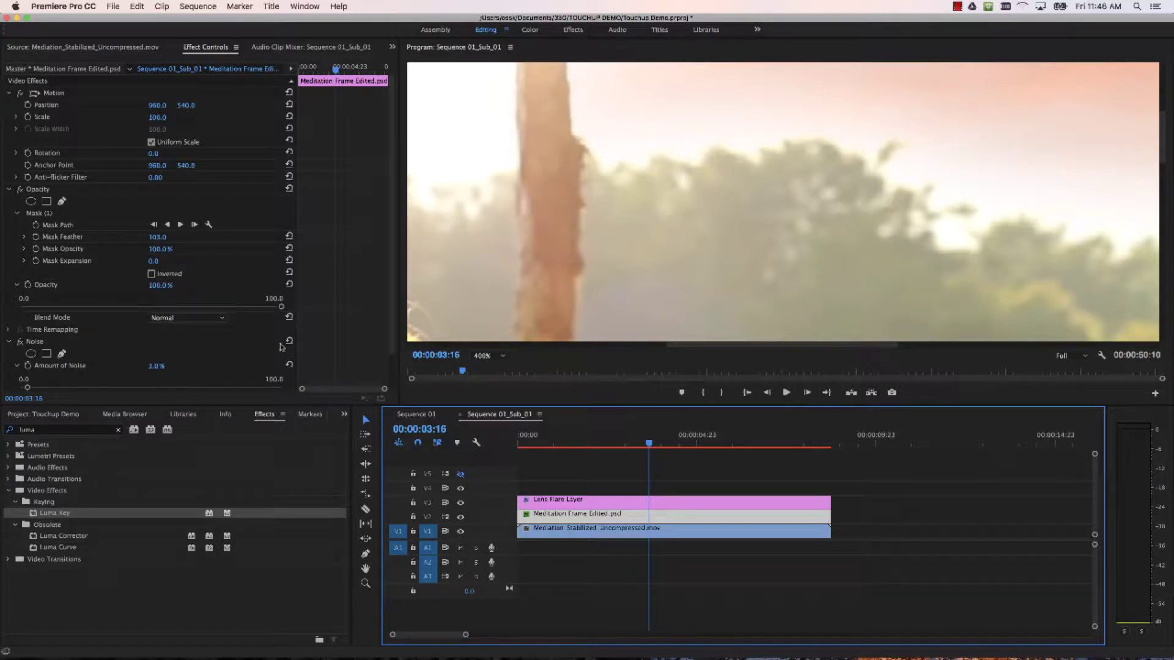
{"action": "scroll", "coordinate": [391, 312], "scroll_direction": "down", "scroll_amount": 2}
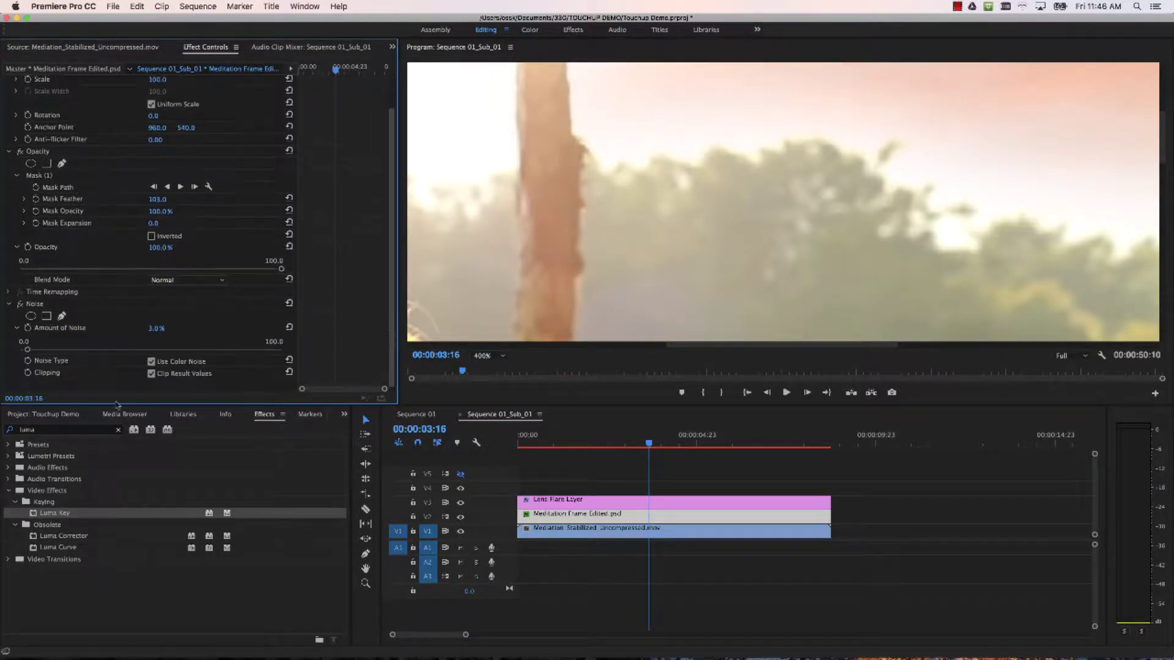
{"action": "left_click_drag", "start_coordinate": [26, 349], "coordinate": [40, 350]}
Fit the whole frame in the program view and play the composite in the maximized monitor to check the noise.
{"action": "left_click", "coordinate": [486, 356]}
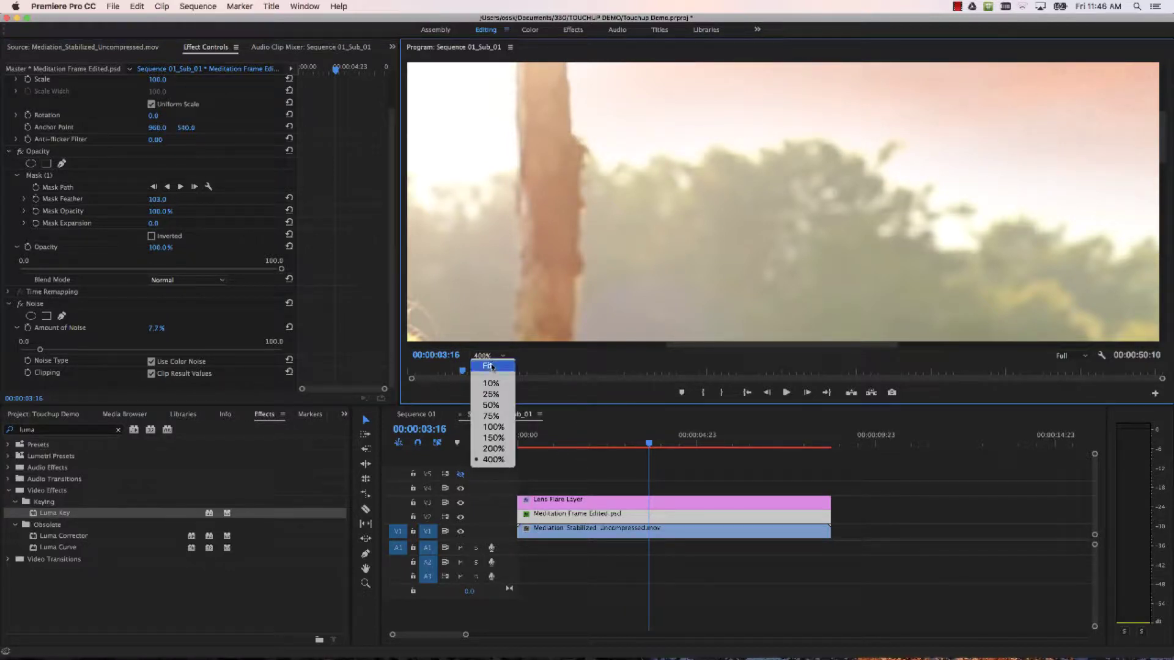
{"action": "left_click", "coordinate": [490, 366]}
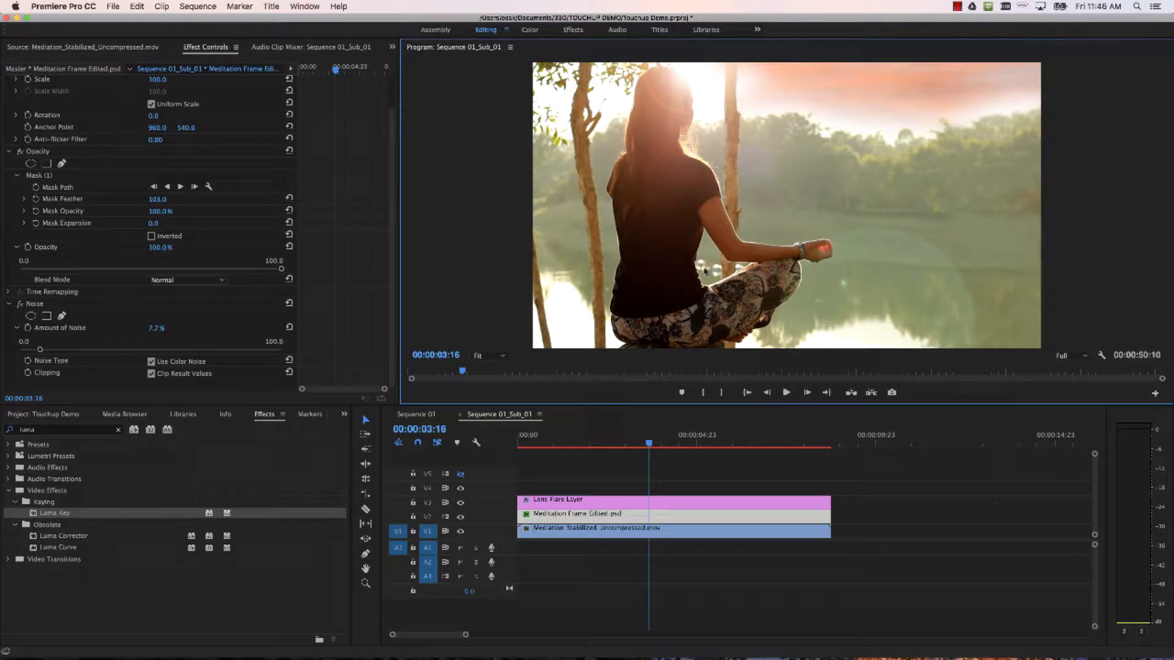
{"action": "key", "text": "grave"}
{"action": "key", "text": "space"}
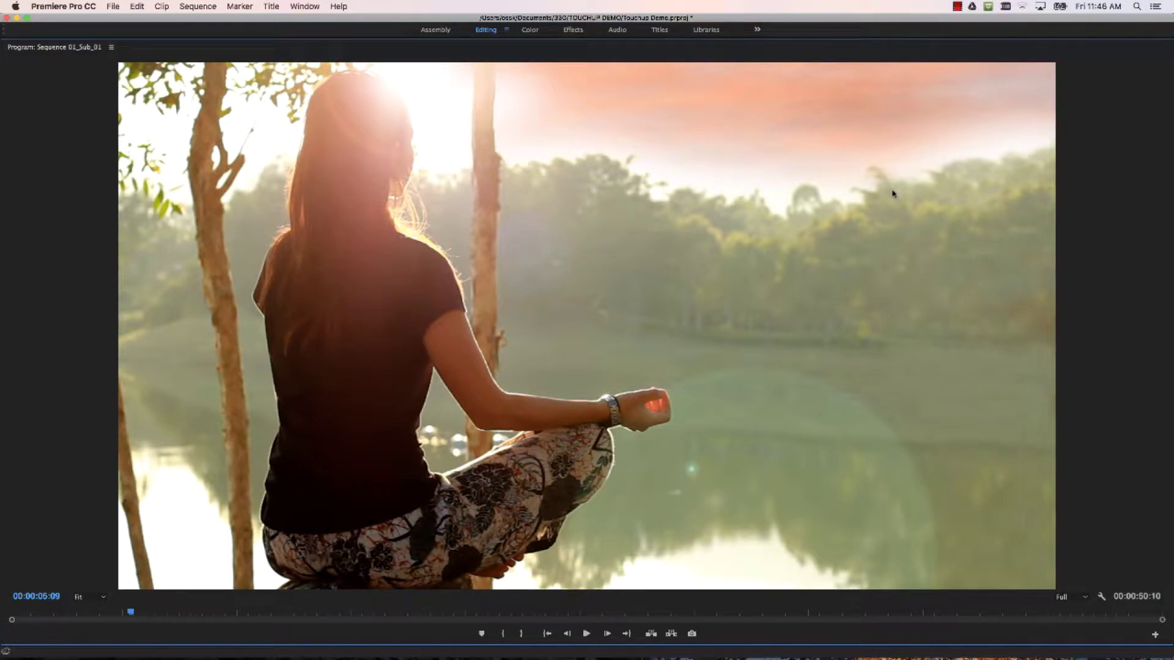
{"action": "key", "text": "grave"}
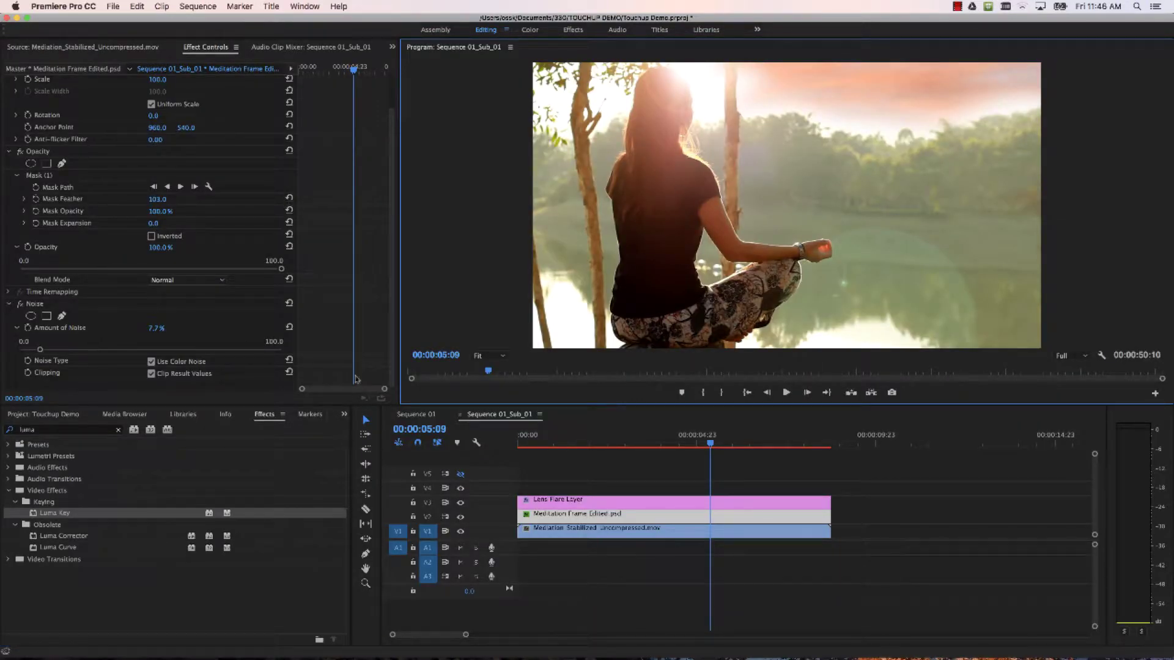
Replace the three stacked clips on V1 to V3 with a linked After Effects composition.
{"action": "left_click", "coordinate": [900, 473]}
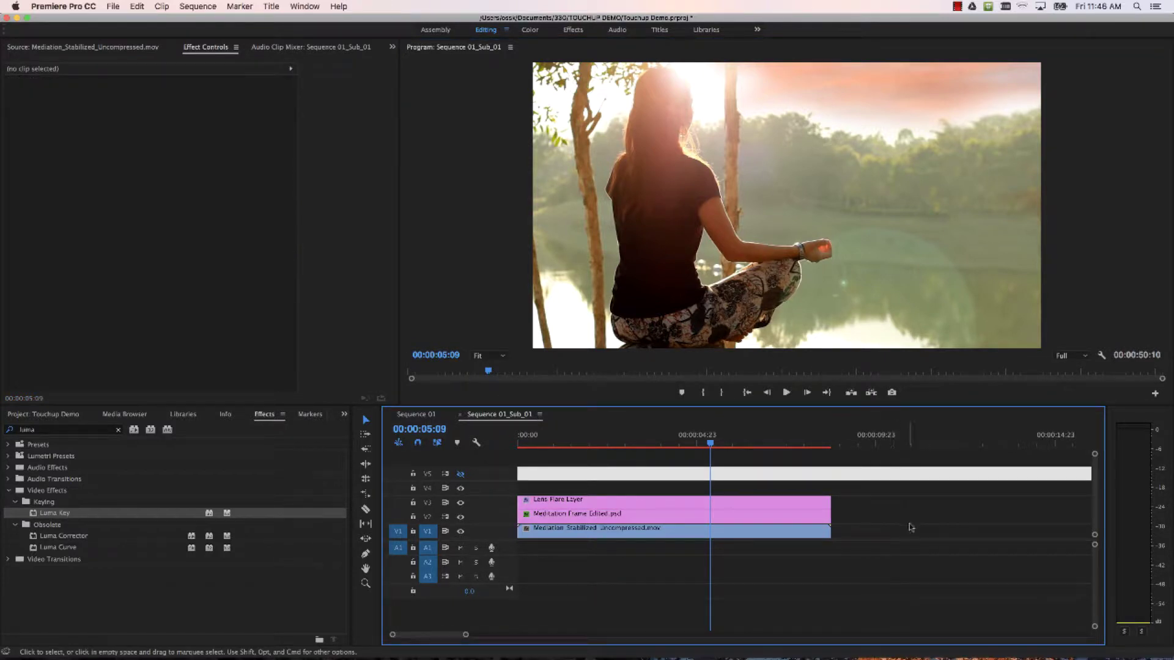
{"action": "left_click_drag", "start_coordinate": [899, 476], "coordinate": [588, 551]}
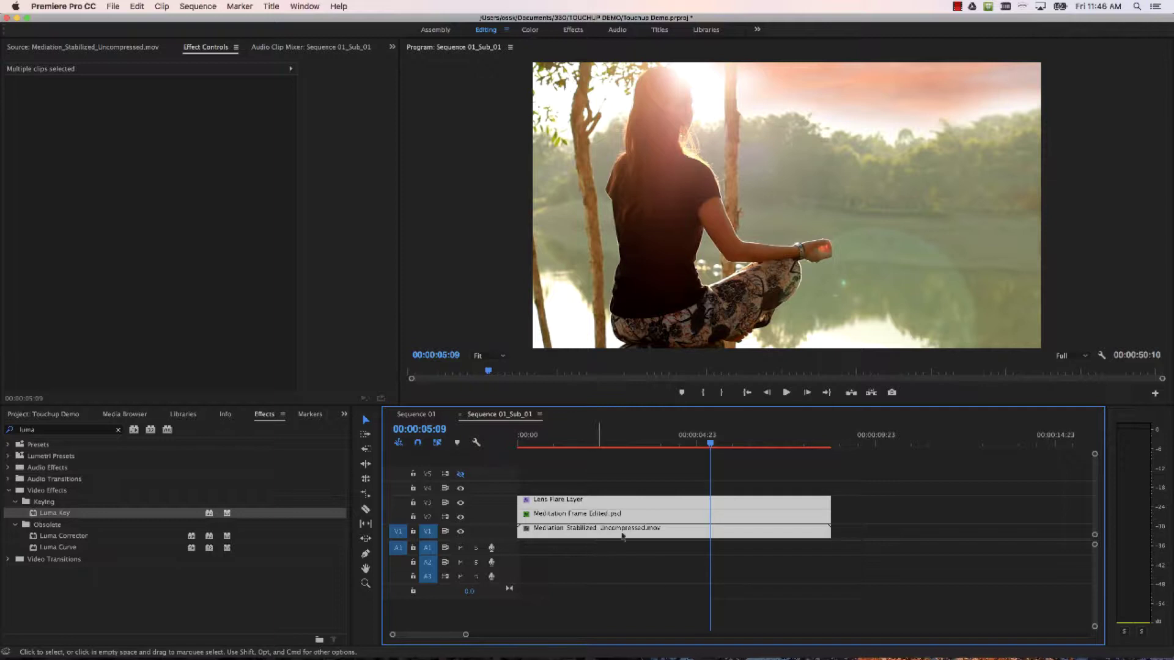
{"action": "right_click", "coordinate": [654, 506]}
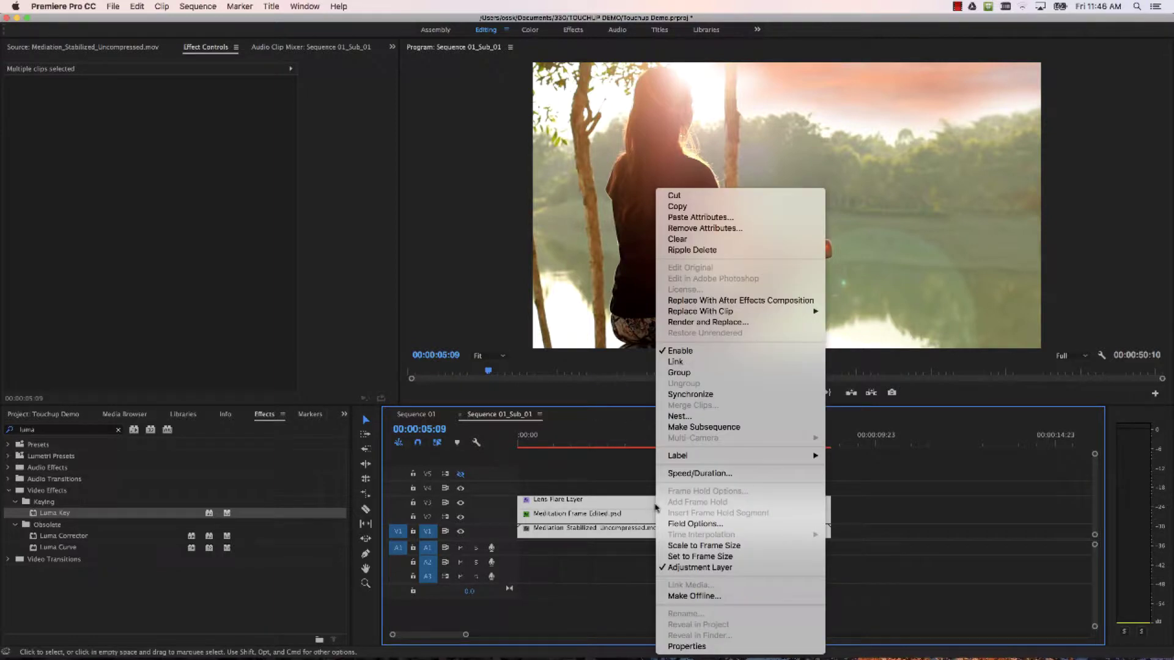
{"action": "left_click", "coordinate": [719, 303]}
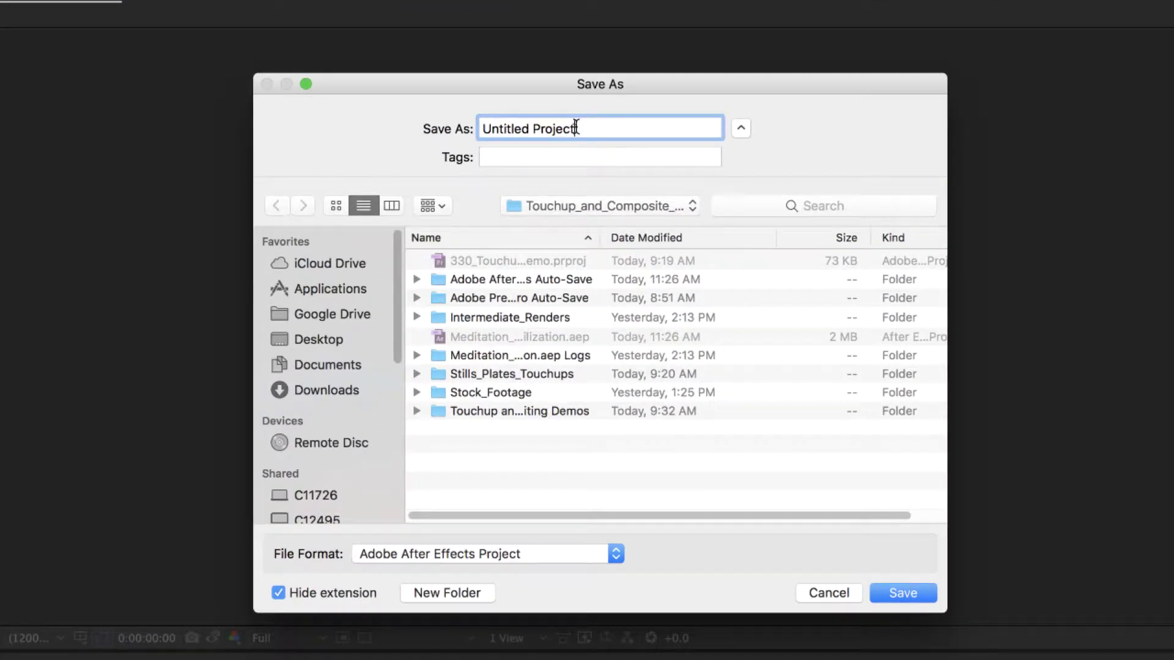
Name the new After Effects project "Meditation Composite Match Grain".
{"action": "left_click_drag", "start_coordinate": [575, 128], "coordinate": [479, 127]}
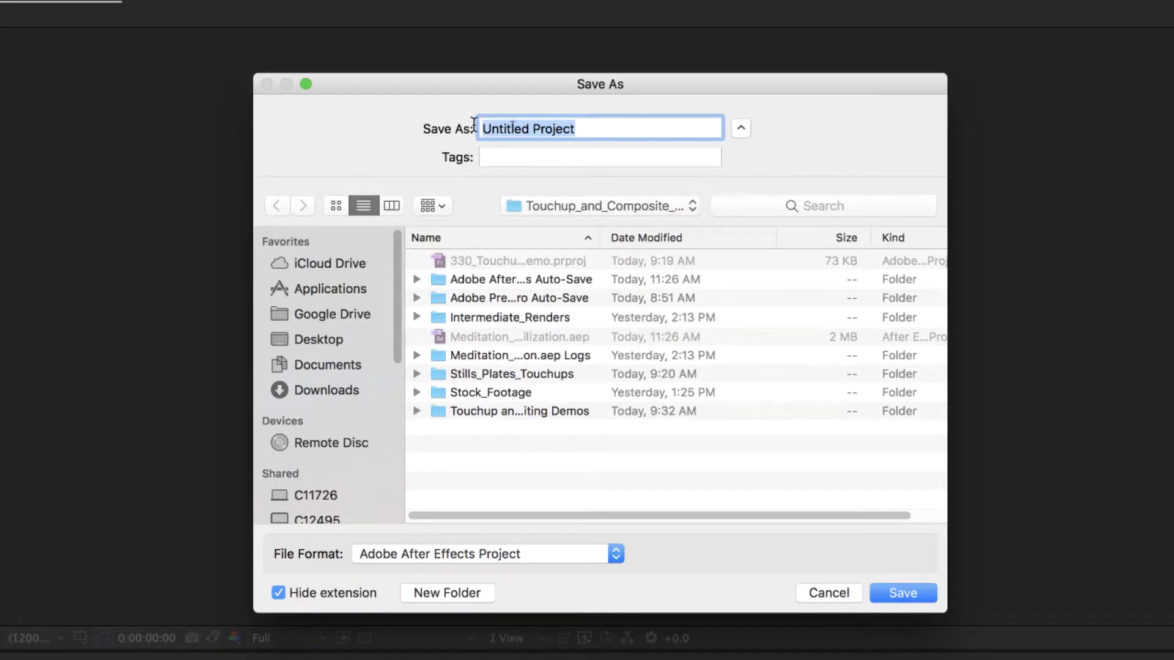
{"action": "type", "text": "Meditation Co"}
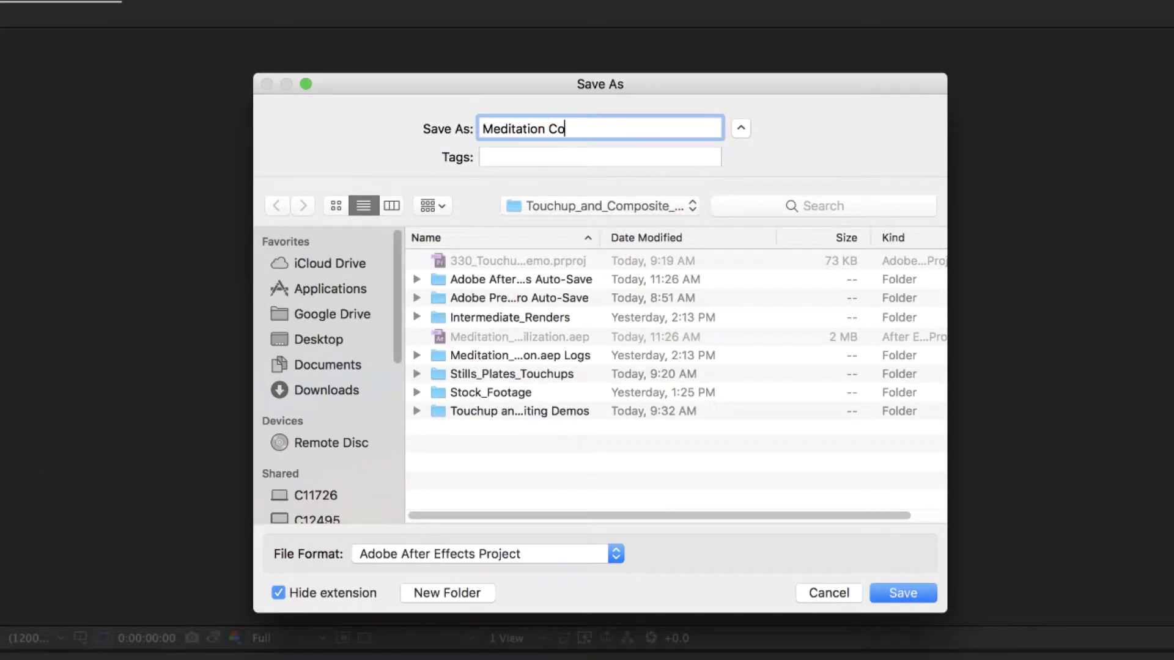
{"action": "type", "text": "mposite Match Grain"}
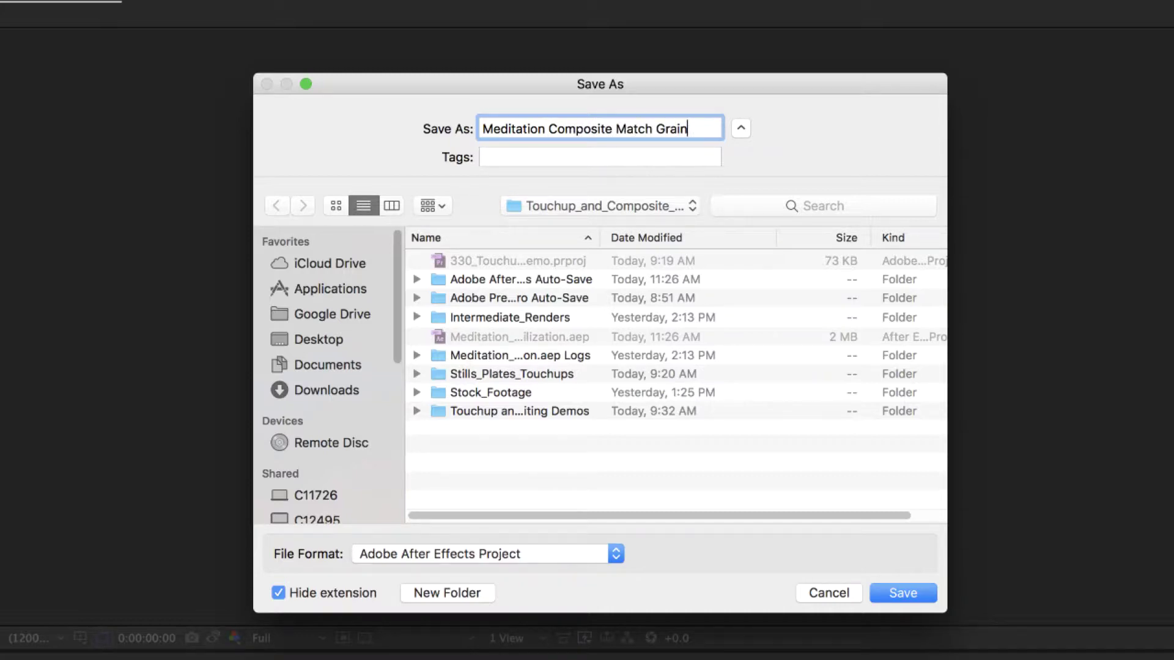
Save the project in the TOUCHUP DEMO folder inside the 330 folder.
{"action": "left_click", "coordinate": [561, 210]}
{"action": "left_click", "coordinate": [642, 208]}
{"action": "left_click", "coordinate": [631, 204]}
{"action": "left_click", "coordinate": [630, 204]}
{"action": "left_click", "coordinate": [596, 214]}
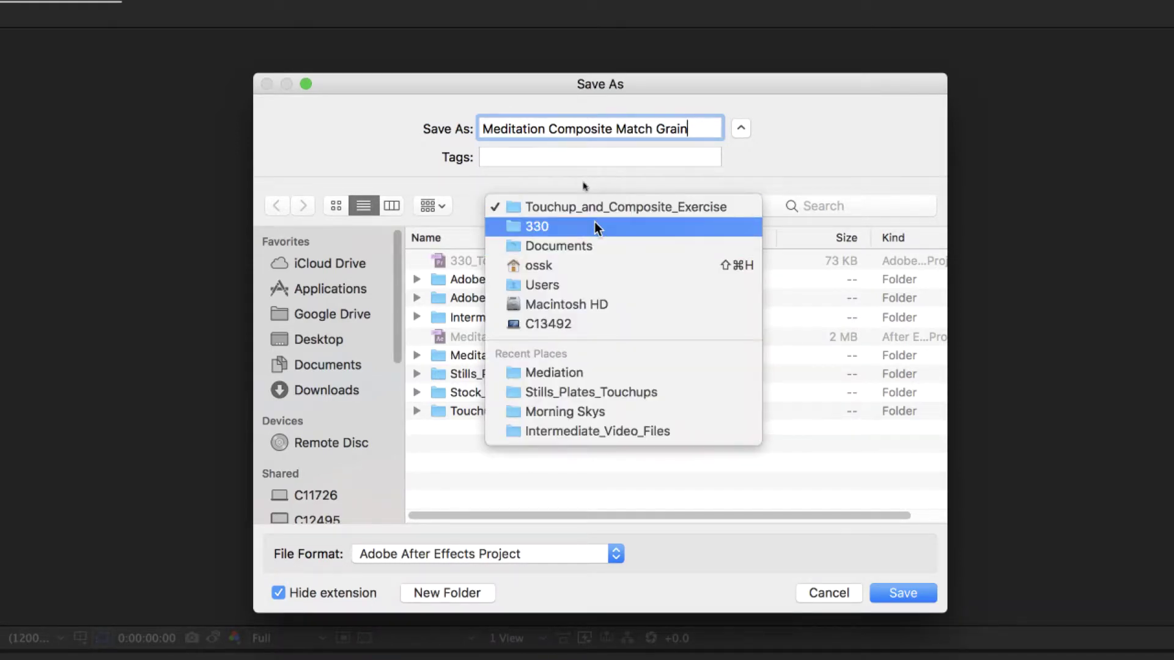
{"action": "left_click", "coordinate": [596, 223]}
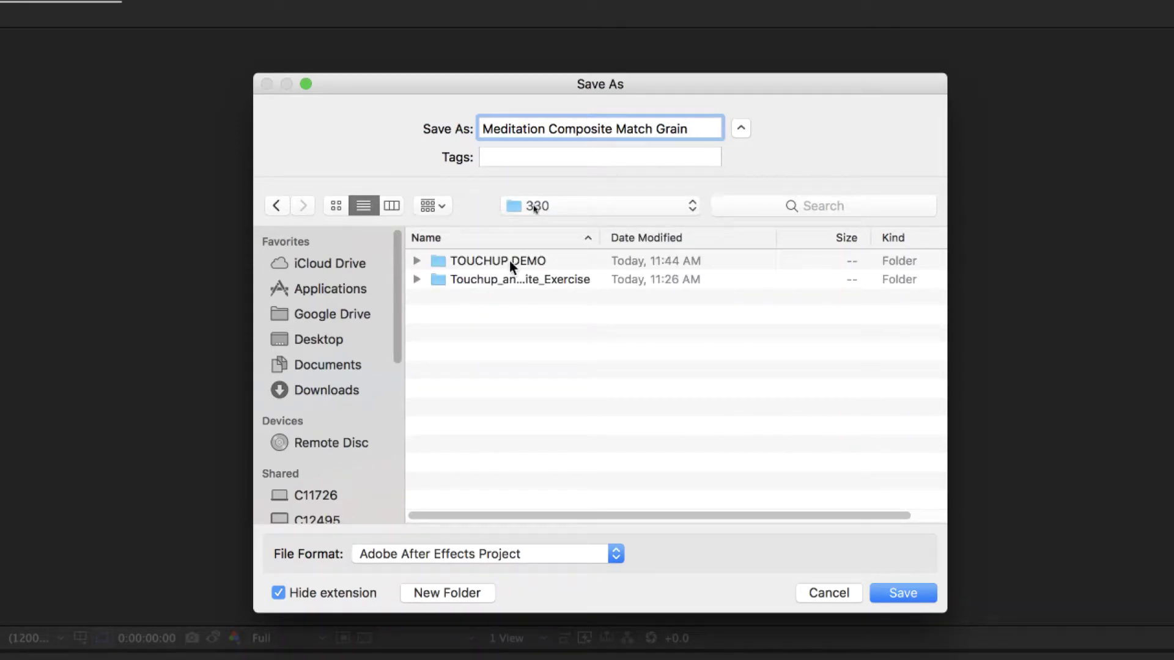
{"action": "double_click", "coordinate": [512, 259]}
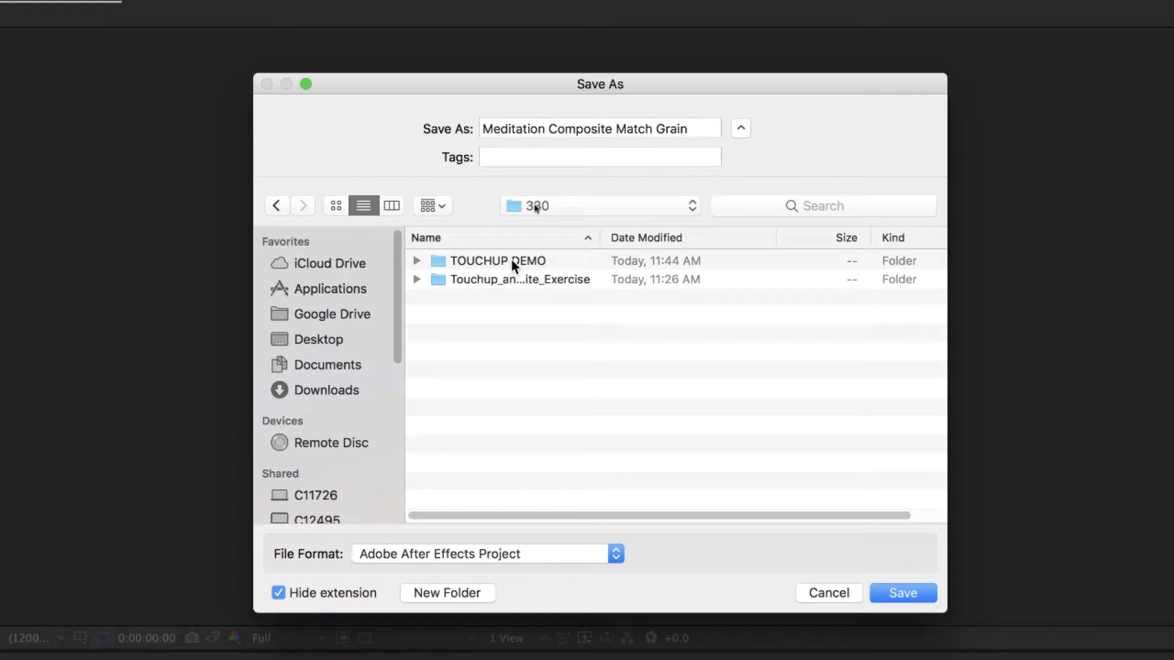
{"action": "double_click", "coordinate": [511, 258]}
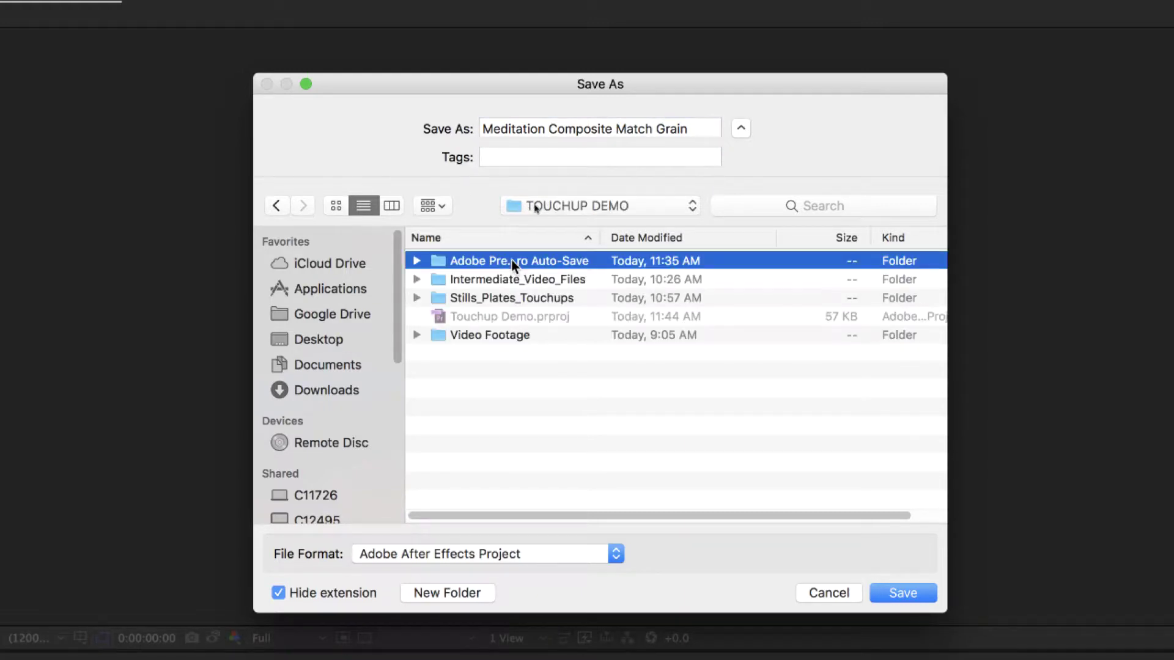
{"action": "key", "text": "super+Down"}
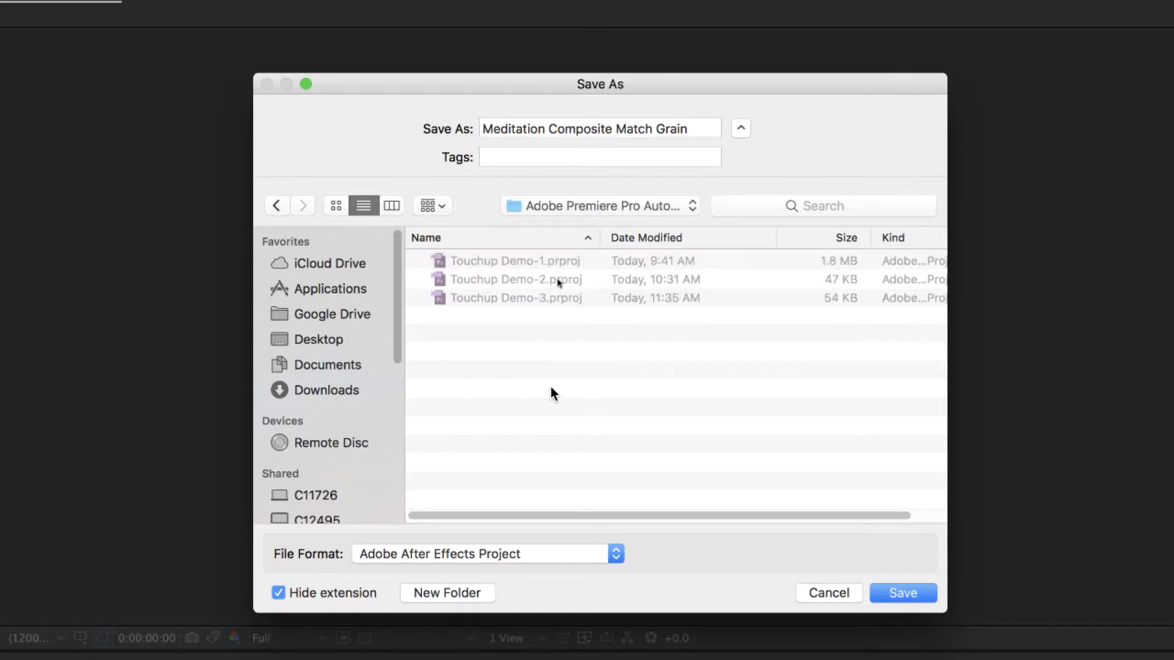
{"action": "left_click", "coordinate": [558, 211]}
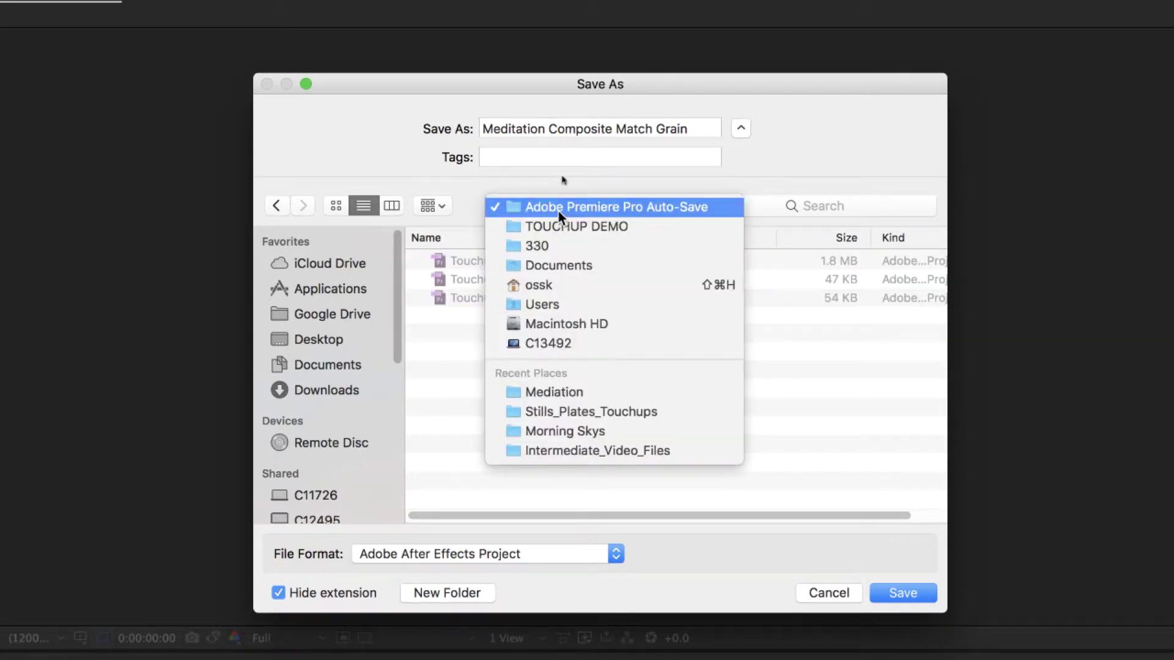
{"action": "left_click", "coordinate": [559, 221]}
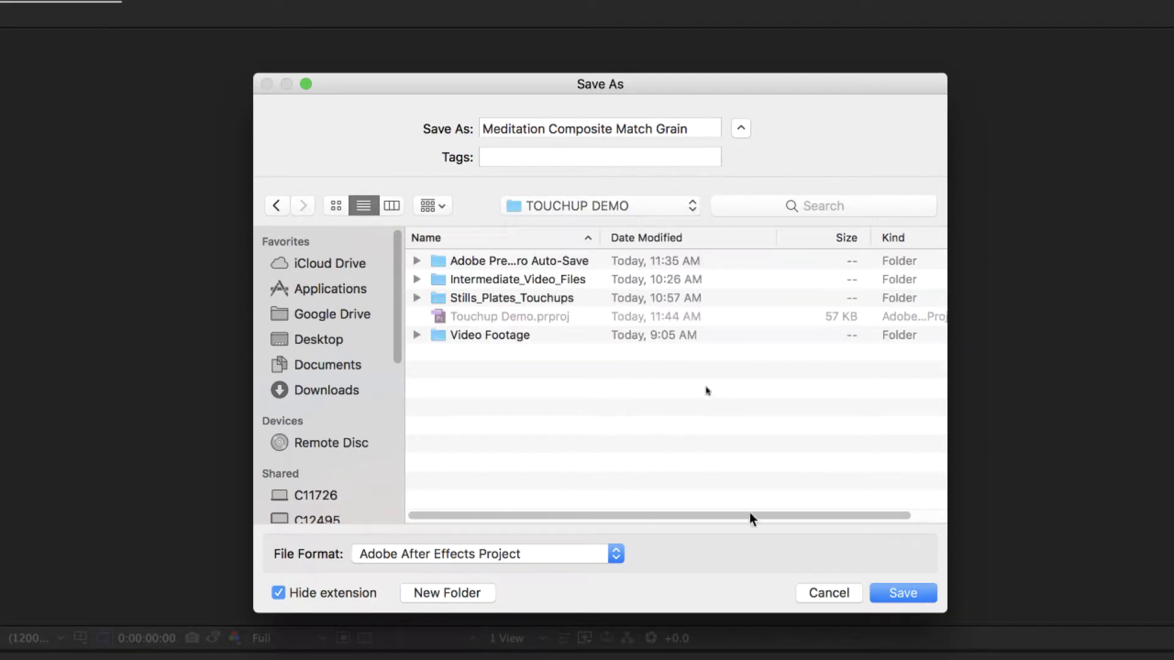
{"action": "left_click", "coordinate": [911, 594]}
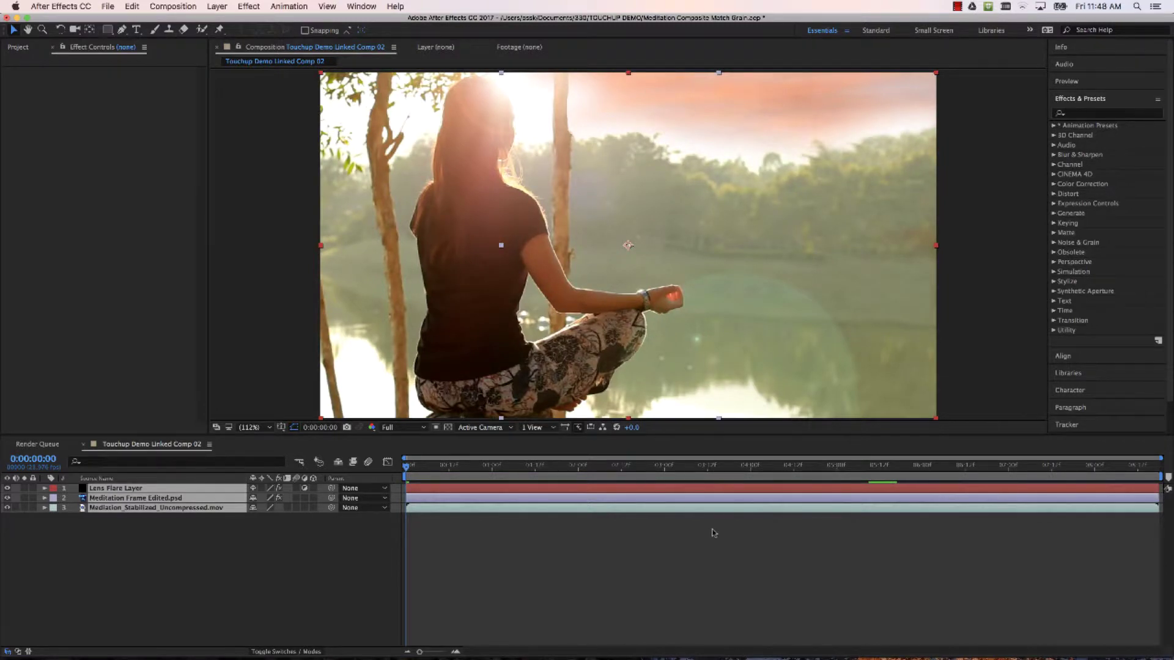
Deselect the layers and scrub through the first second or so of the linked composition to review it.
{"action": "left_click", "coordinate": [711, 531]}
{"action": "mouse_move", "coordinate": [442, 635]}
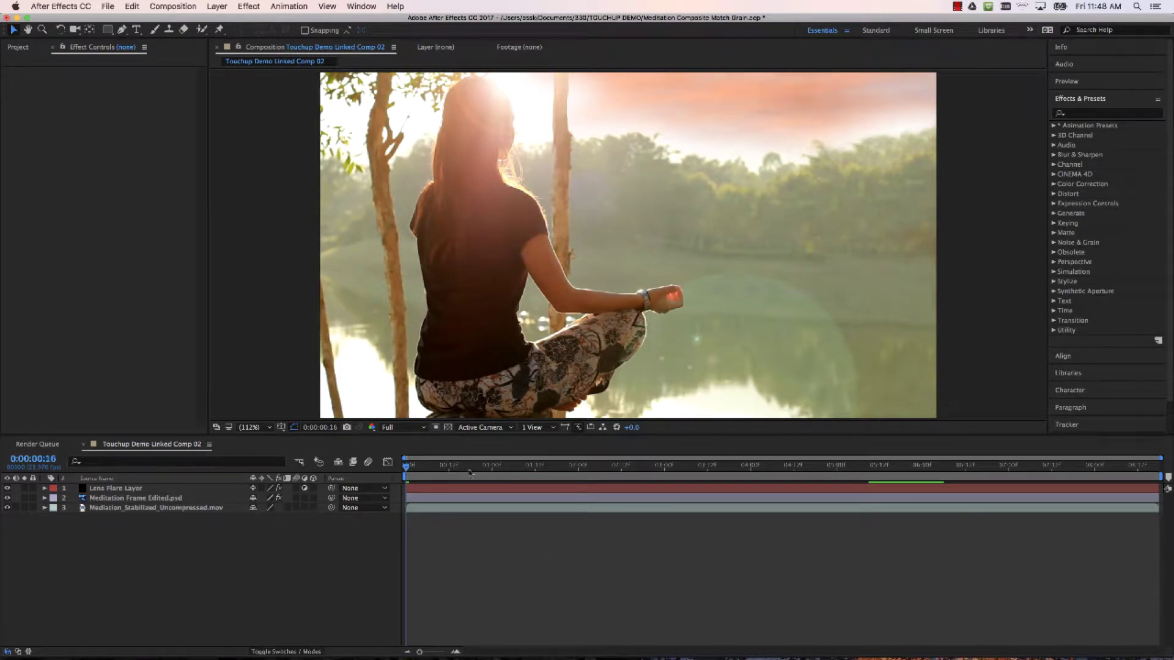
{"action": "left_click_drag", "start_coordinate": [462, 468], "coordinate": [483, 471]}
{"action": "left_click_drag", "start_coordinate": [553, 473], "coordinate": [482, 471]}
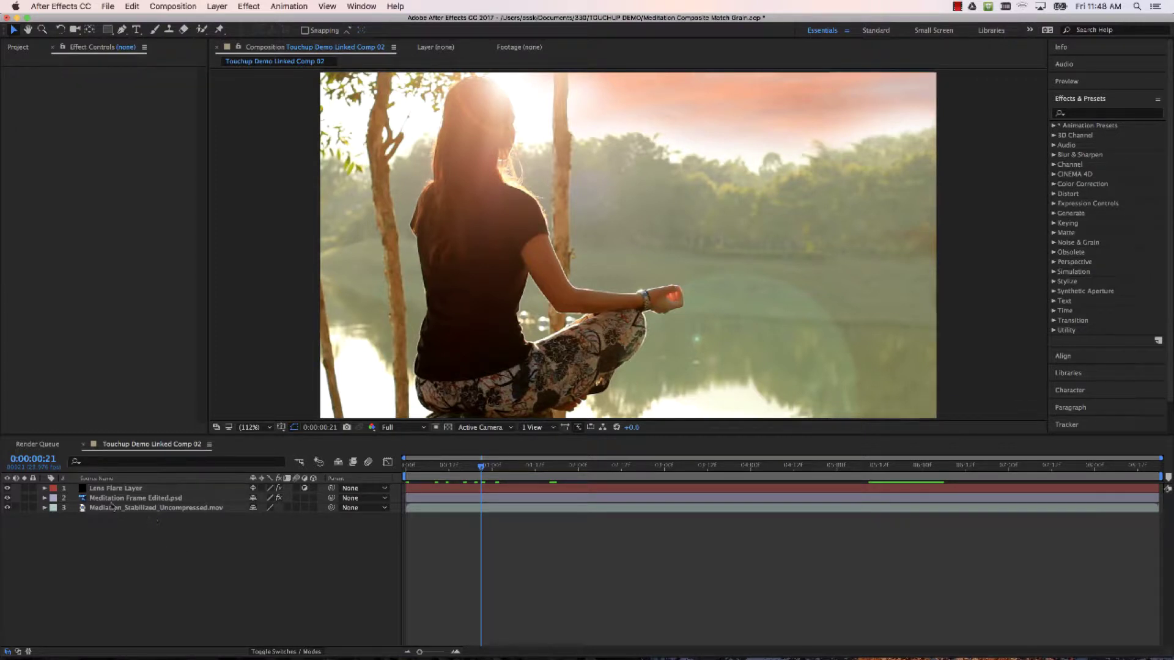
Check the effects on the Lens Flare and Meditation Frame Edited.psd layers, and turn off the latter's Noise effect.
{"action": "left_click", "coordinate": [131, 489]}
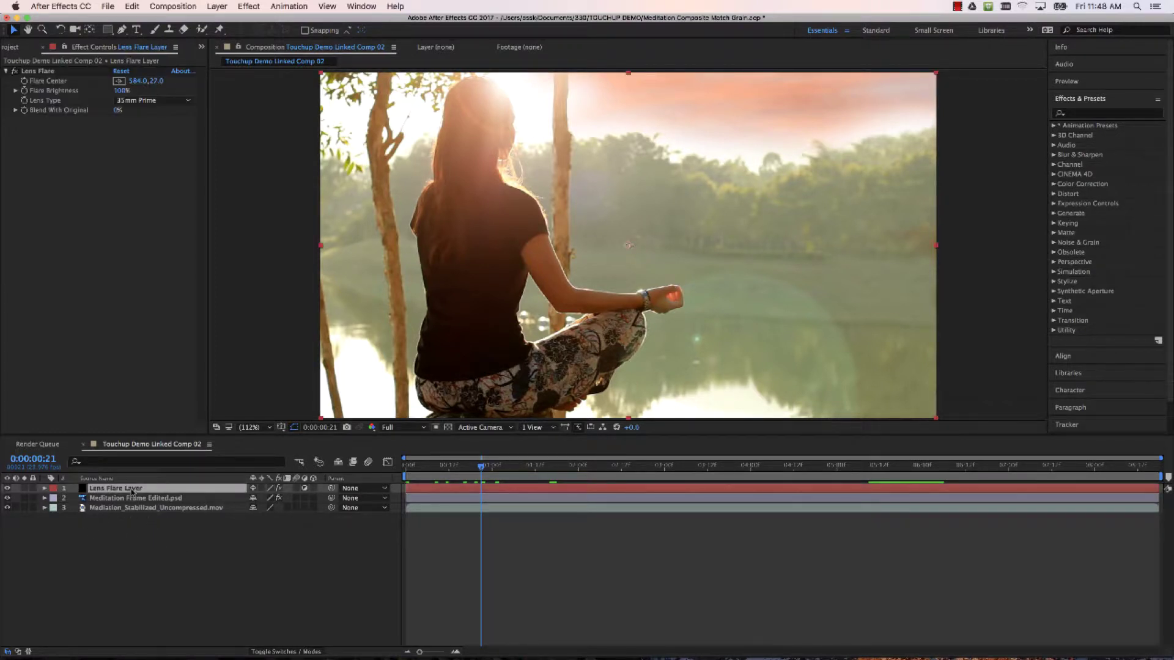
{"action": "left_click", "coordinate": [131, 498]}
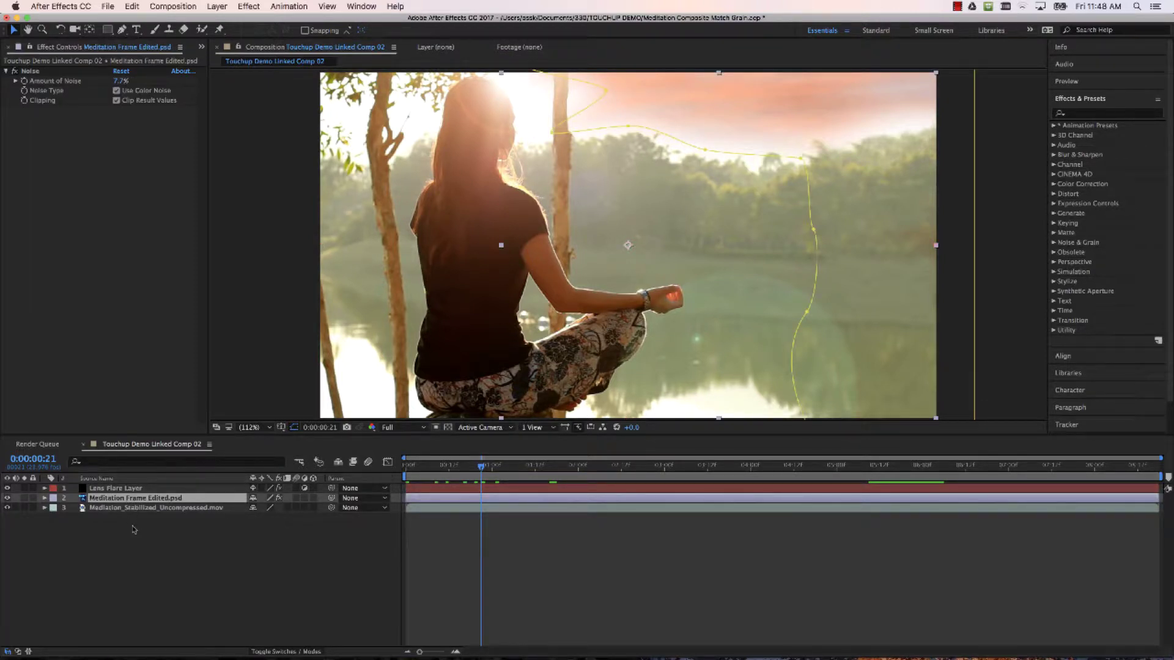
{"action": "left_click", "coordinate": [106, 316]}
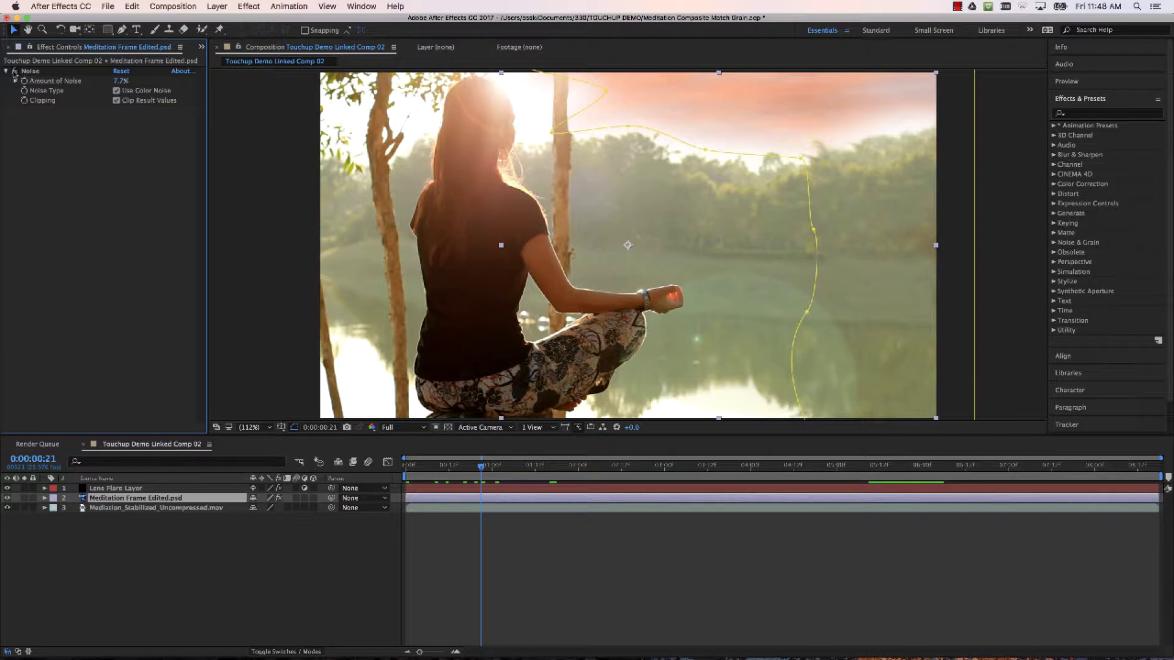
{"action": "left_click", "coordinate": [14, 71]}
{"action": "left_click", "coordinate": [14, 72]}
{"action": "left_click", "coordinate": [15, 72]}
{"action": "left_click", "coordinate": [190, 555]}
Hide the Lens Flare Layer in the composition.
{"action": "left_click", "coordinate": [132, 489]}
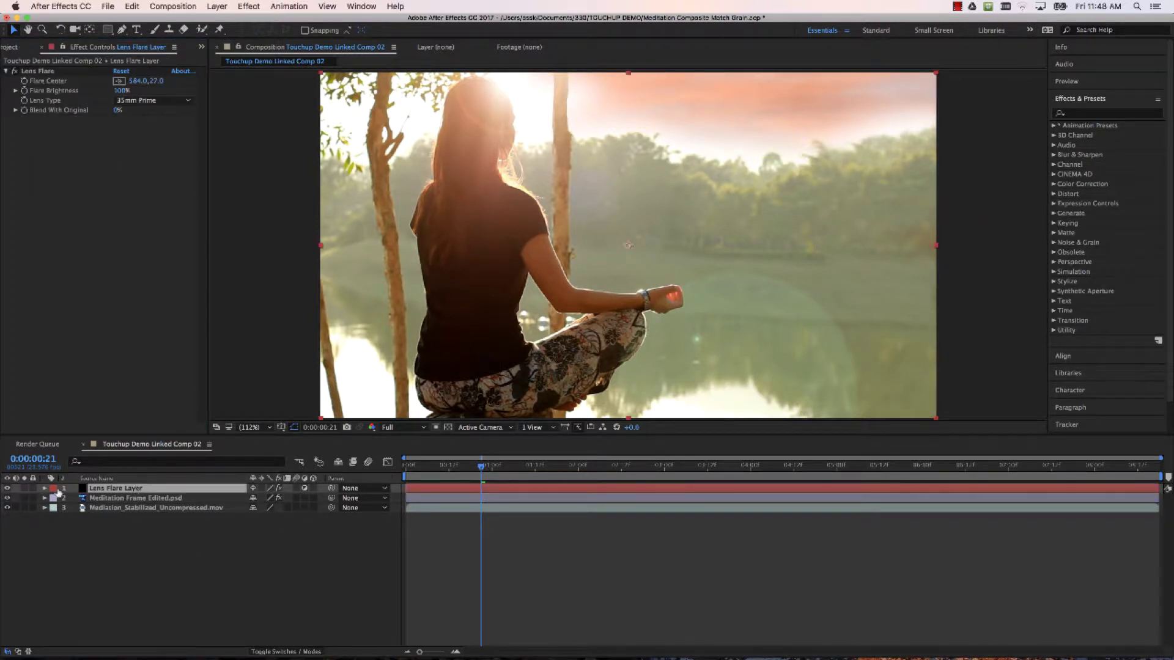
{"action": "left_click", "coordinate": [8, 488]}
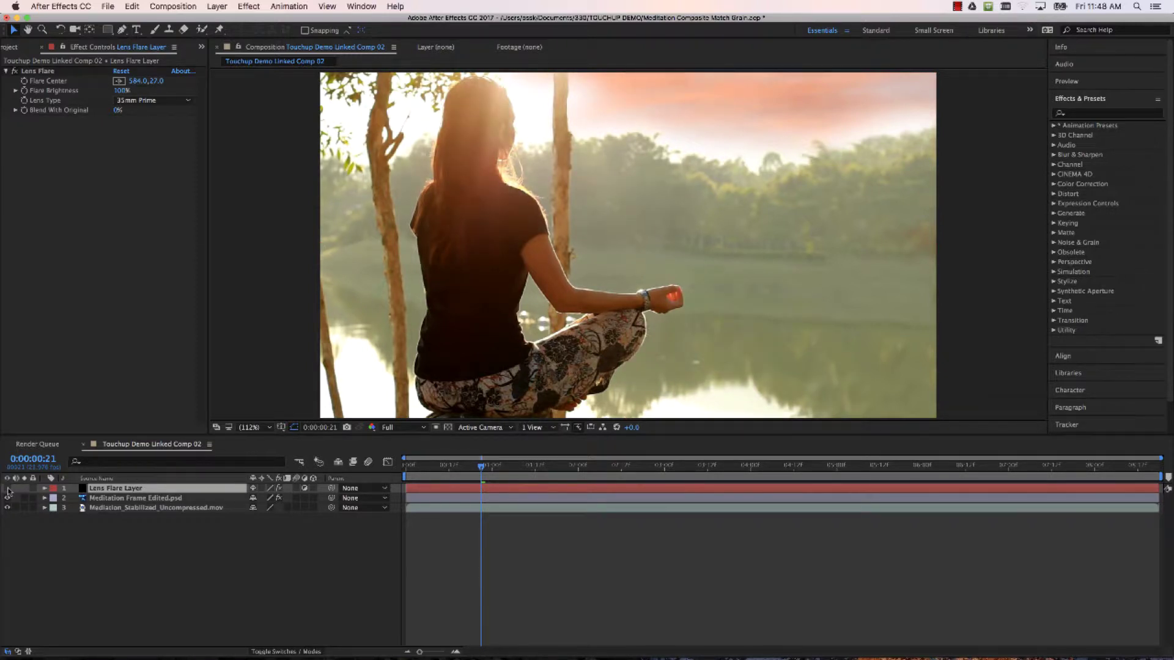
Toggle the Lens Flare Layer's visibility to compare the frame with and without it, leaving the layer hidden and deselected.
{"action": "left_click", "coordinate": [7, 488]}
{"action": "left_click", "coordinate": [7, 489]}
{"action": "left_click", "coordinate": [7, 489]}
{"action": "left_click", "coordinate": [7, 489]}
{"action": "left_click", "coordinate": [119, 537]}
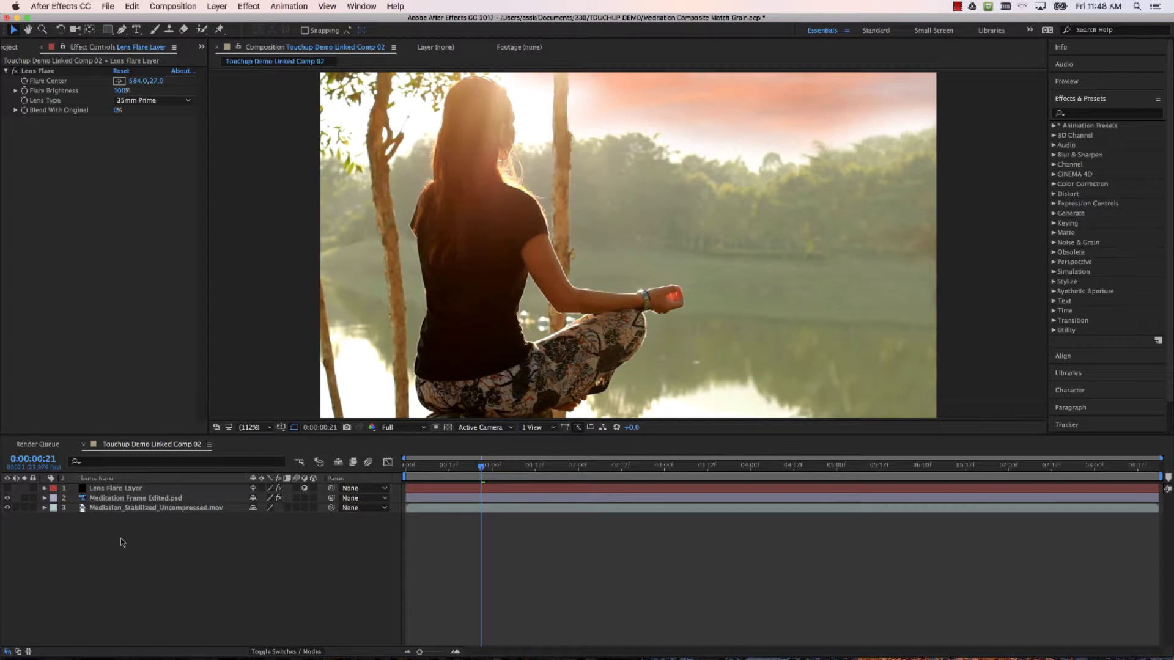
Select the Meditation Frame Edited.psd layer and widen the Effects & Presets area.
{"action": "left_click", "coordinate": [134, 500]}
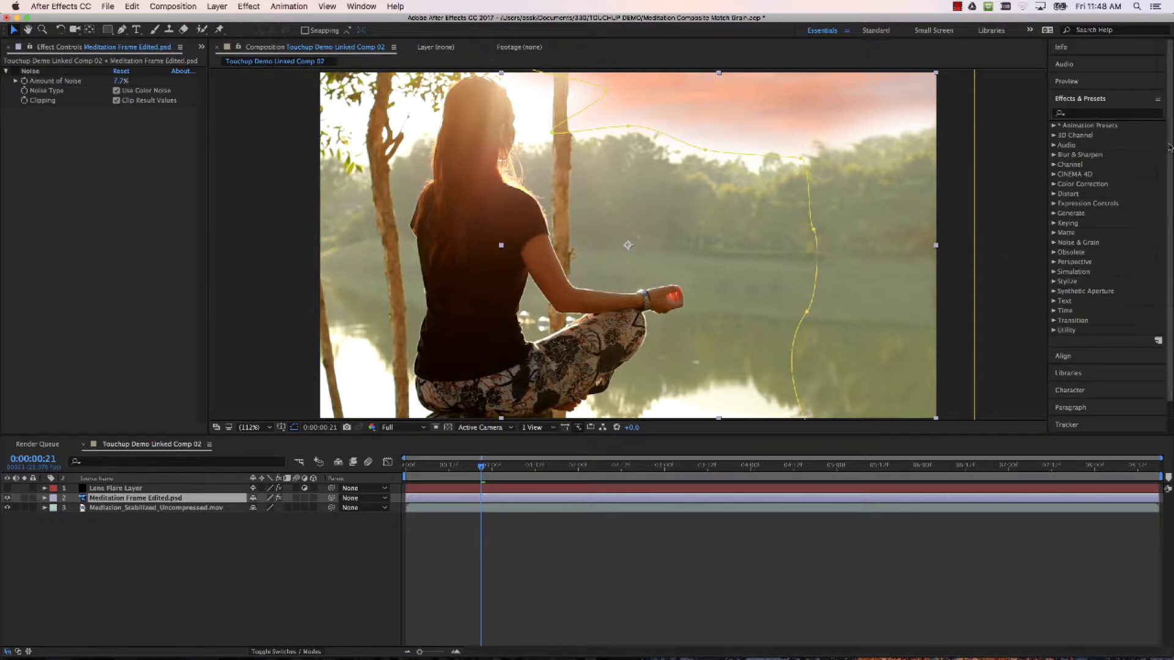
{"action": "left_click_drag", "start_coordinate": [1047, 190], "coordinate": [1005, 191]}
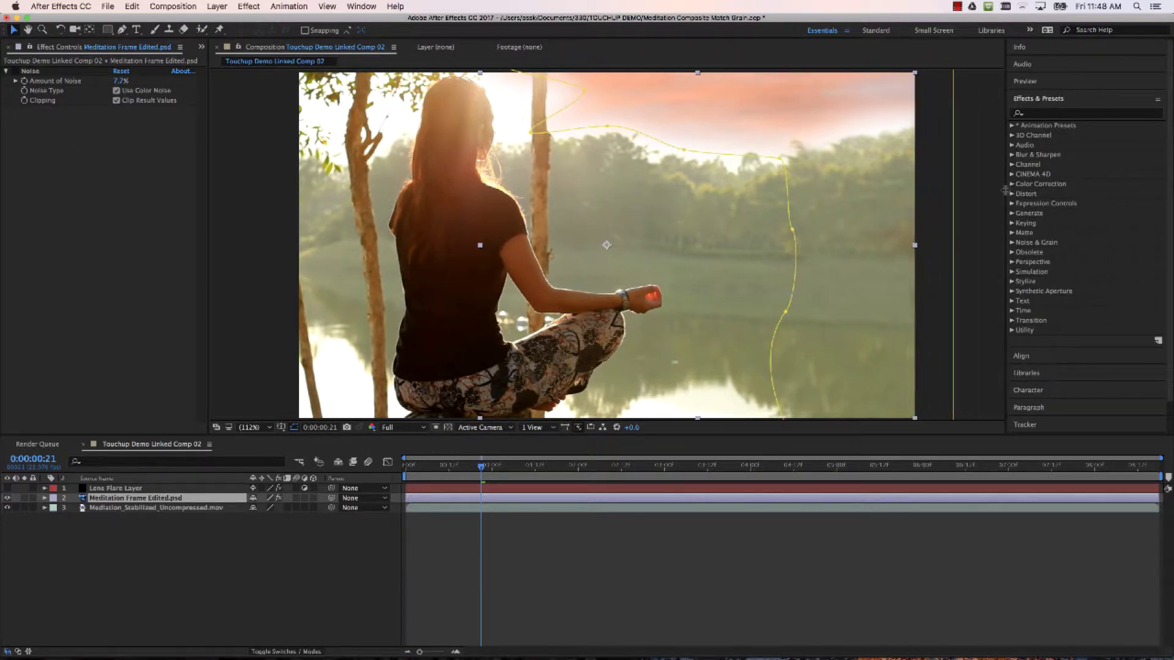
{"action": "left_click", "coordinate": [1044, 113]}
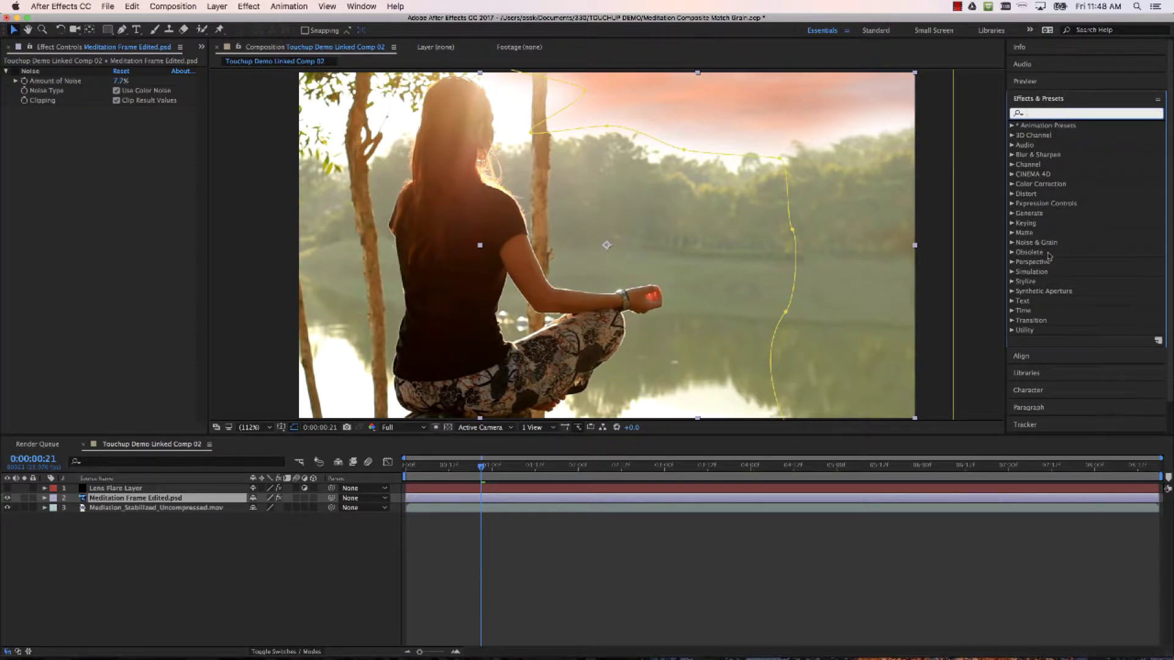
Look through the effects in the Distort category and collapse it again.
{"action": "left_click", "coordinate": [1011, 196]}
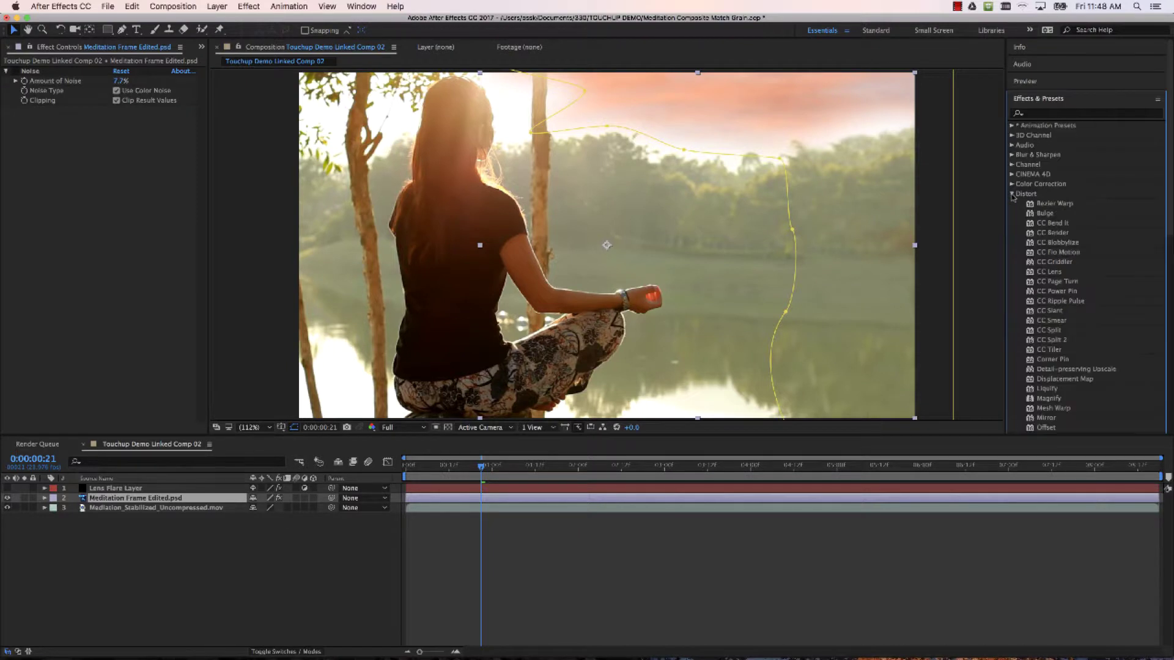
{"action": "scroll", "coordinate": [1046, 269], "scroll_direction": "down", "scroll_amount": 6}
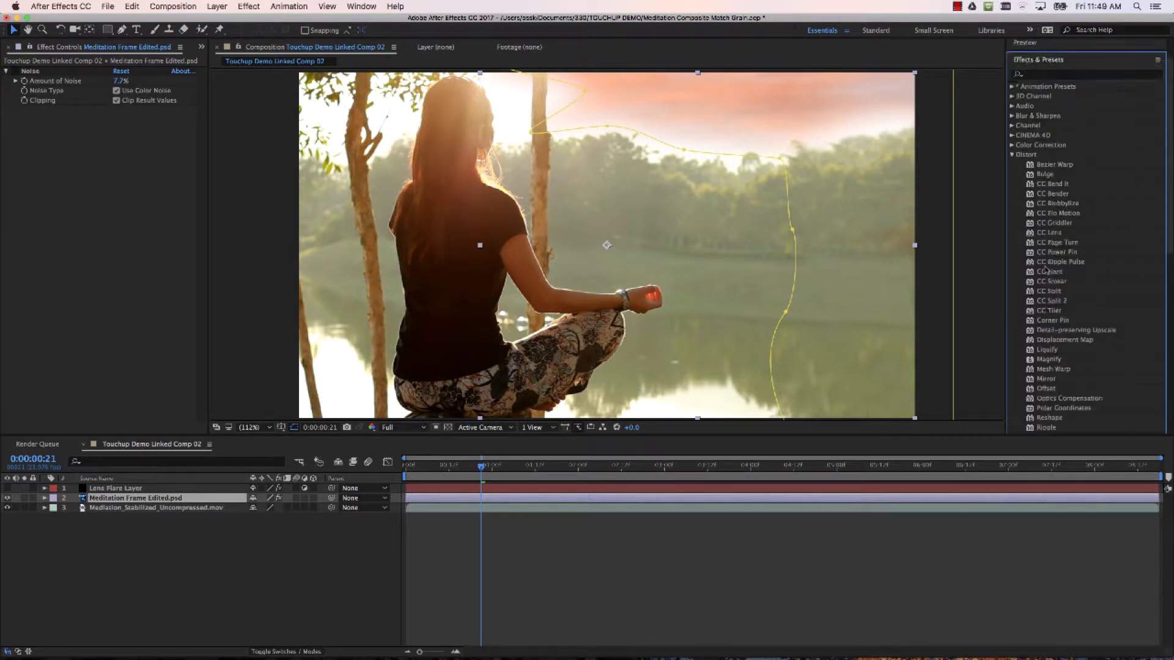
{"action": "scroll", "coordinate": [1045, 269], "scroll_direction": "up", "scroll_amount": 6}
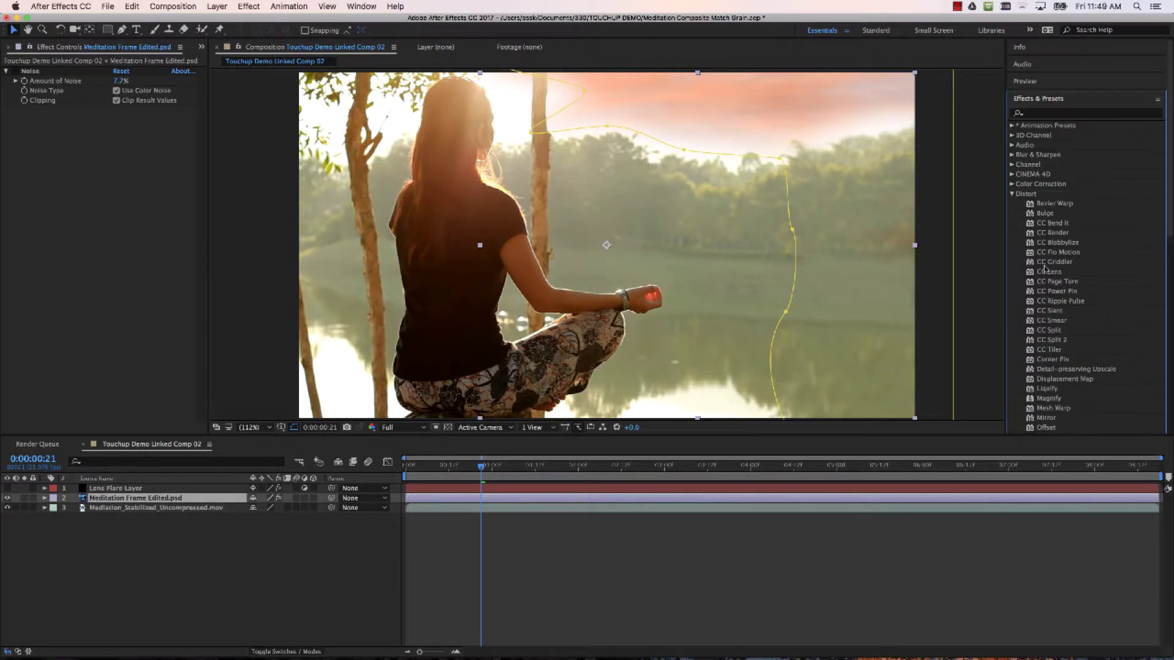
{"action": "left_click", "coordinate": [1013, 195]}
Find the grain effects and apply Match Grain to the Meditation Frame Edited.psd layer.
{"action": "left_click", "coordinate": [1053, 113]}
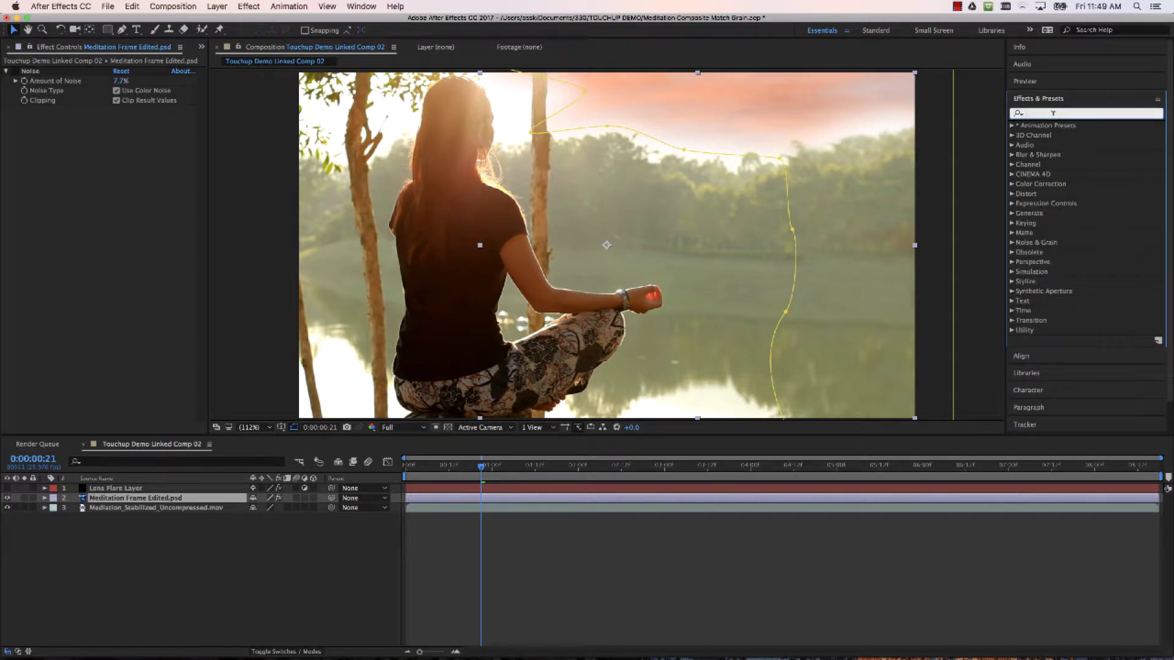
{"action": "type", "text": "grain"}
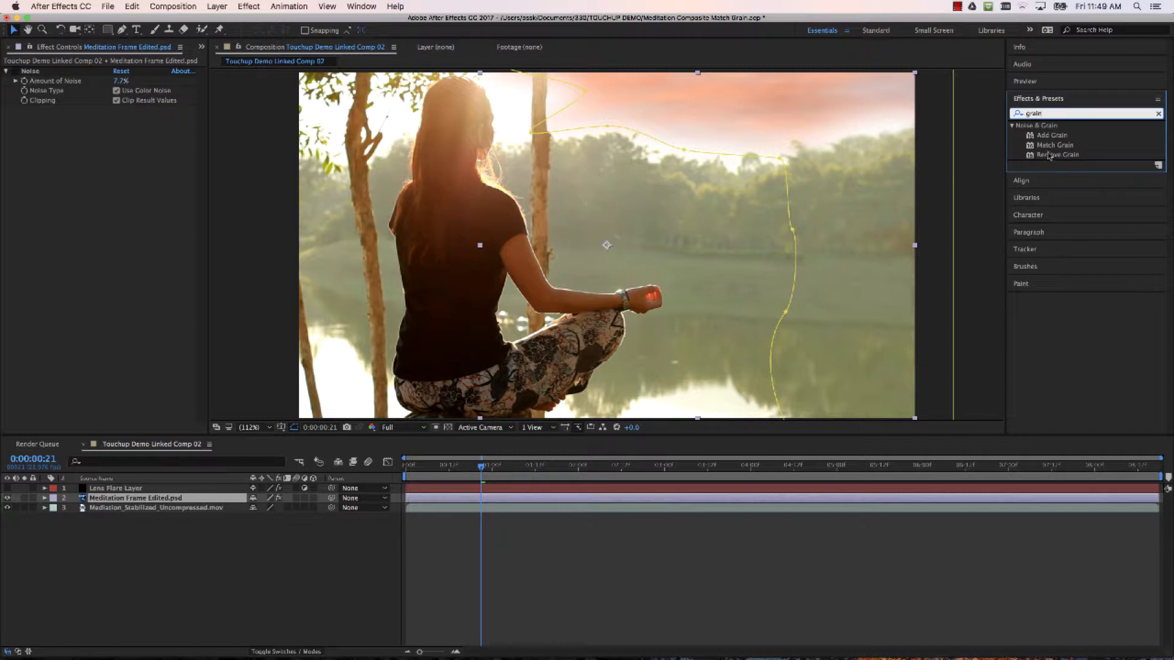
{"action": "left_click_drag", "start_coordinate": [1045, 146], "coordinate": [129, 183]}
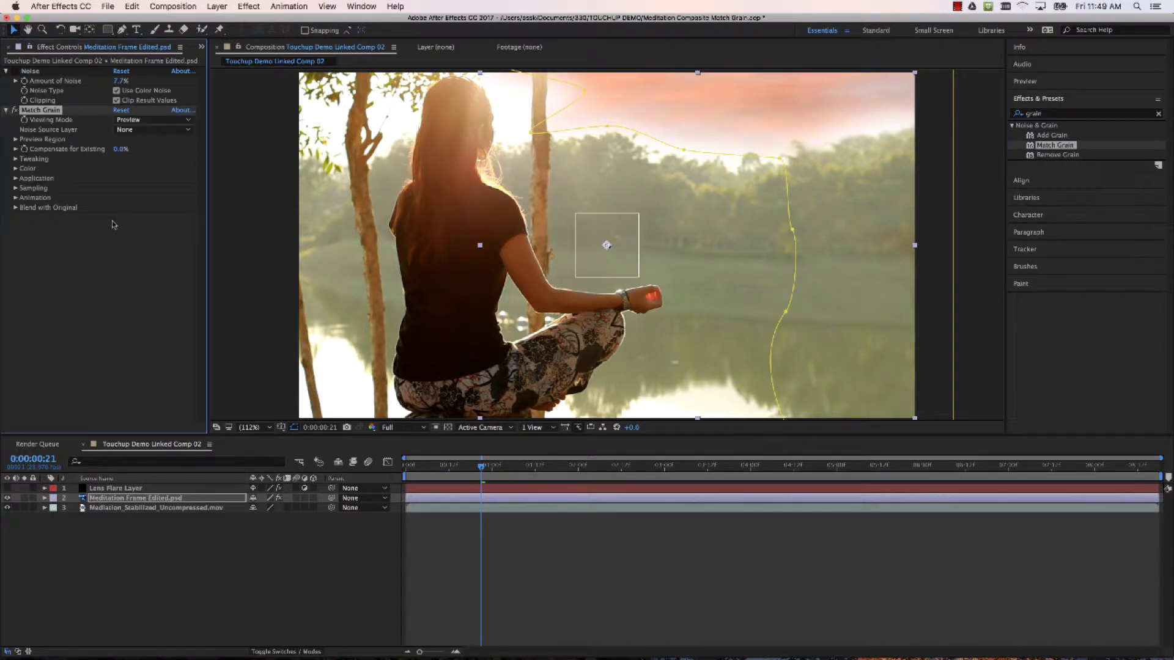
{"action": "left_click", "coordinate": [123, 362]}
{"action": "left_click", "coordinate": [209, 577]}
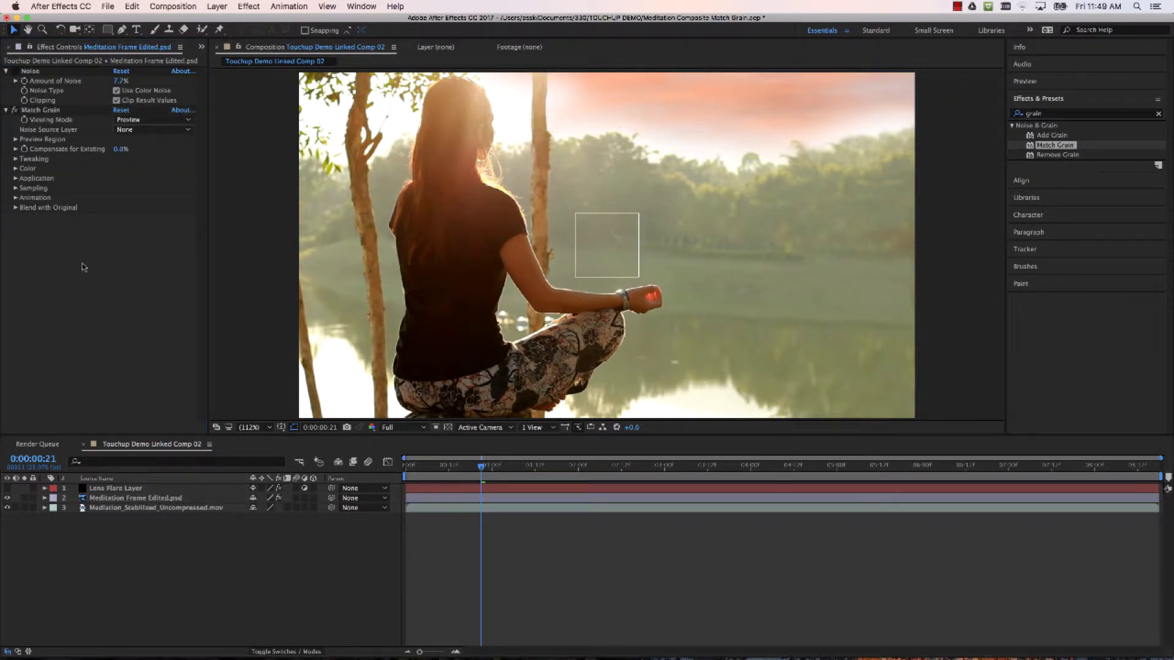
Set Match Grain's noise source layer to Mediation_Stabilized_Uncompressed.mov and move its preview region onto the pink sky.
{"action": "left_click", "coordinate": [52, 112]}
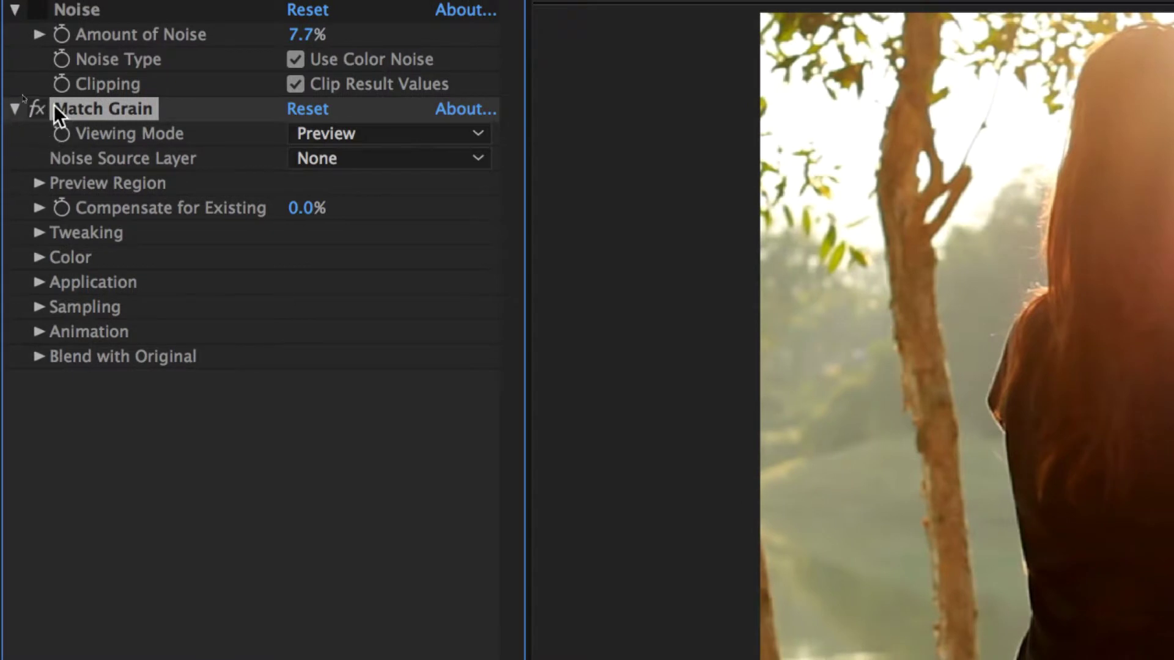
{"action": "left_click", "coordinate": [359, 165]}
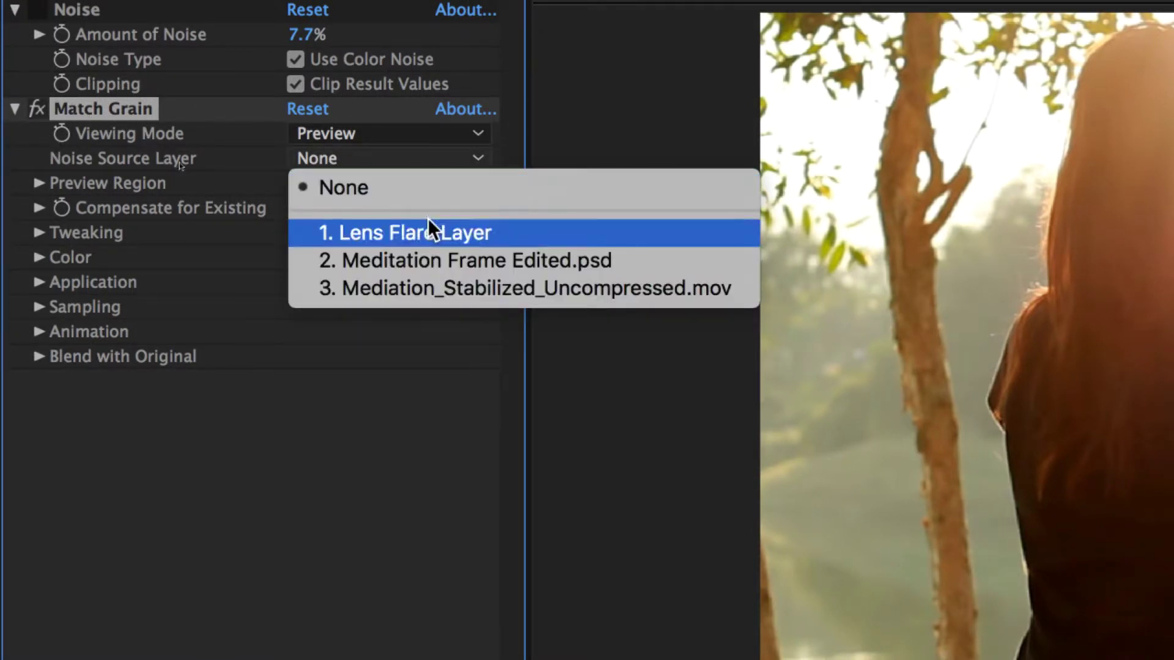
{"action": "left_click", "coordinate": [690, 299]}
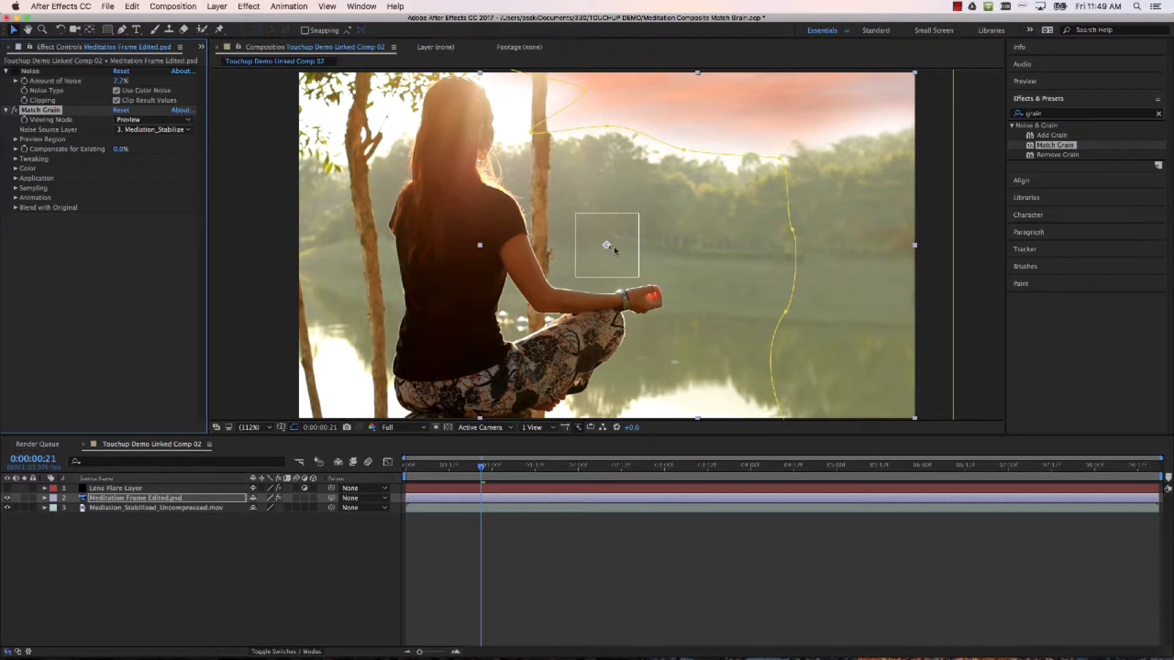
{"action": "left_click_drag", "start_coordinate": [616, 251], "coordinate": [694, 116]}
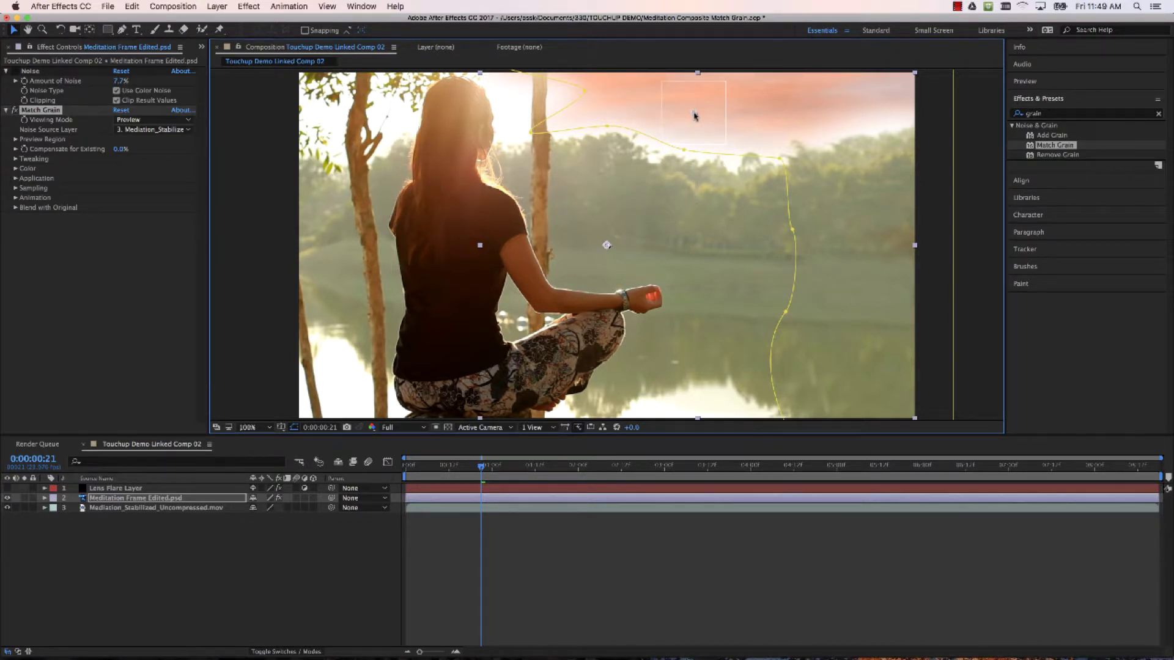
Examine the grain inside the preview region and the surrounding sky and treeline at magnifications up to 400%.
{"action": "key", "text": "comma"}
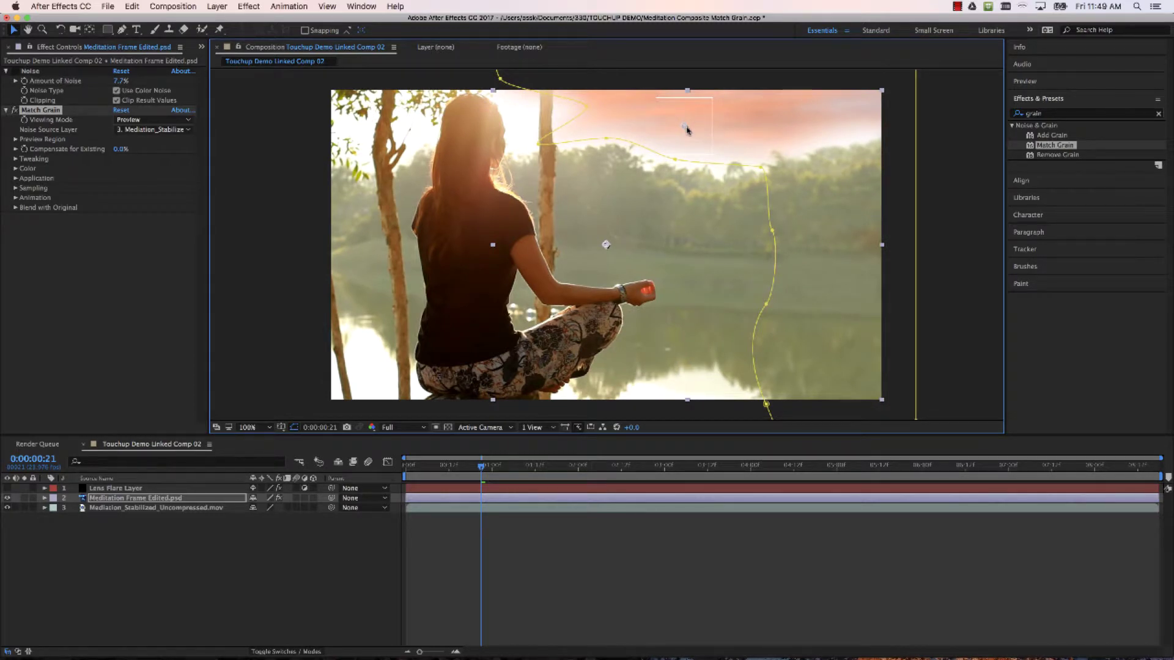
{"action": "key", "text": "period"}
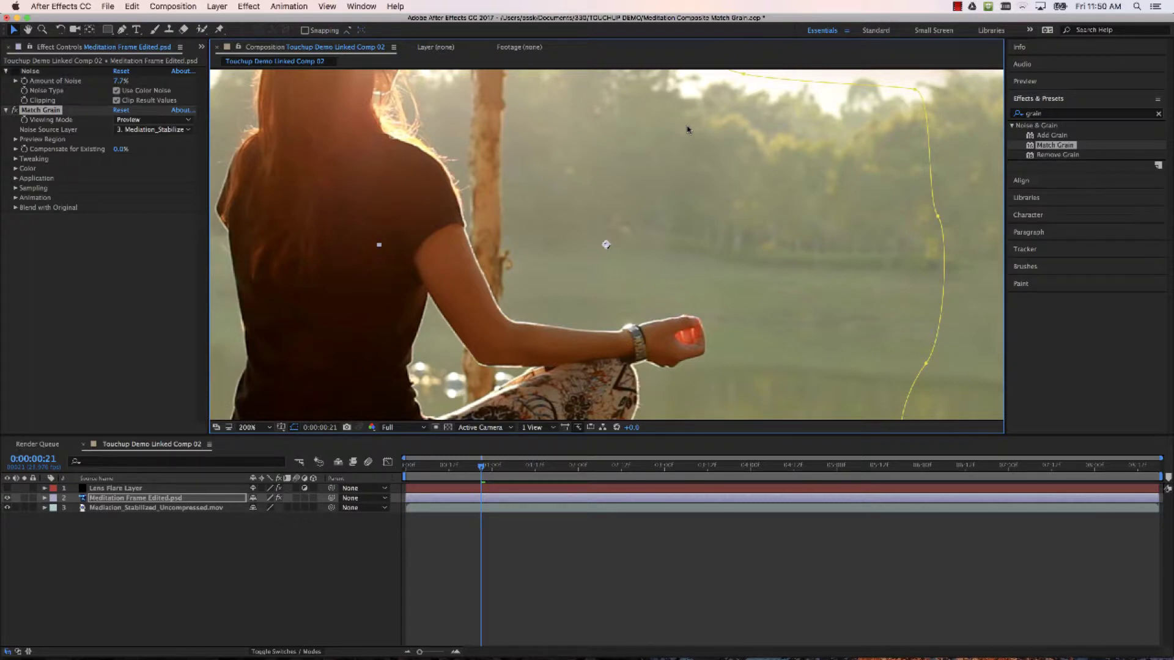
{"action": "key", "text": "comma"}
{"action": "key", "text": "period"}
{"action": "key", "text": "h"}
{"action": "left_click_drag", "start_coordinate": [670, 174], "coordinate": [689, 294]}
{"action": "key", "text": "v"}
{"action": "key", "text": "comma"}
{"action": "key", "text": "period"}
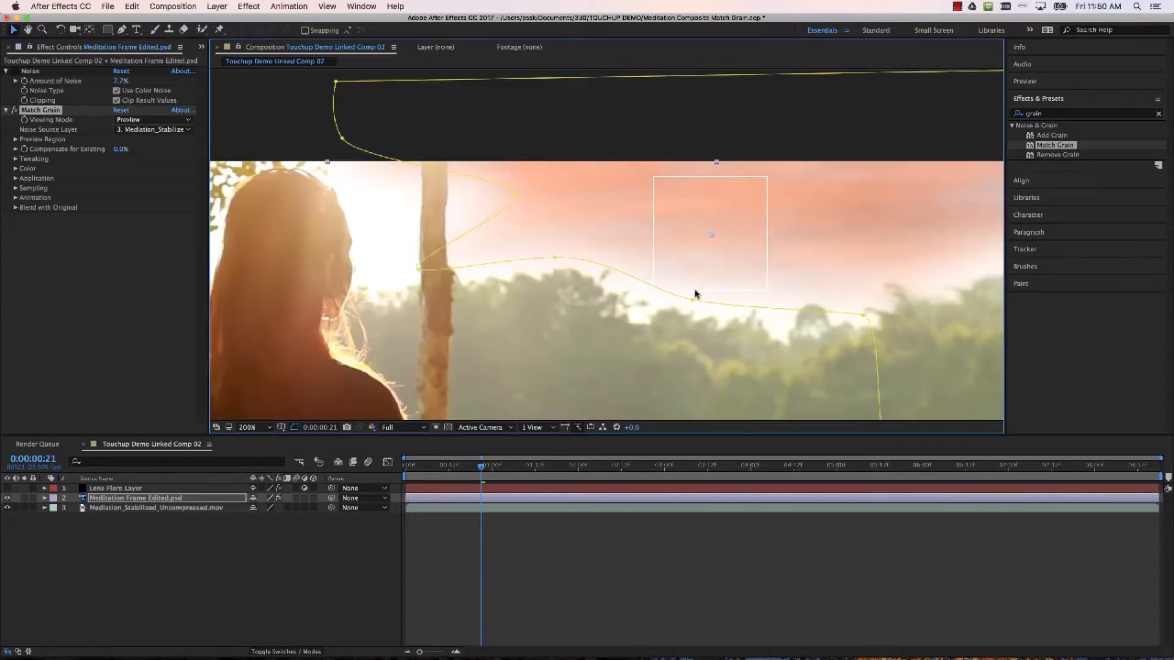
{"action": "key", "text": "period"}
{"action": "key", "text": "period"}
{"action": "scroll", "coordinate": [634, 283], "scroll_direction": "down", "scroll_amount": 3}
{"action": "scroll", "coordinate": [634, 283], "scroll_direction": "right", "scroll_amount": 2}
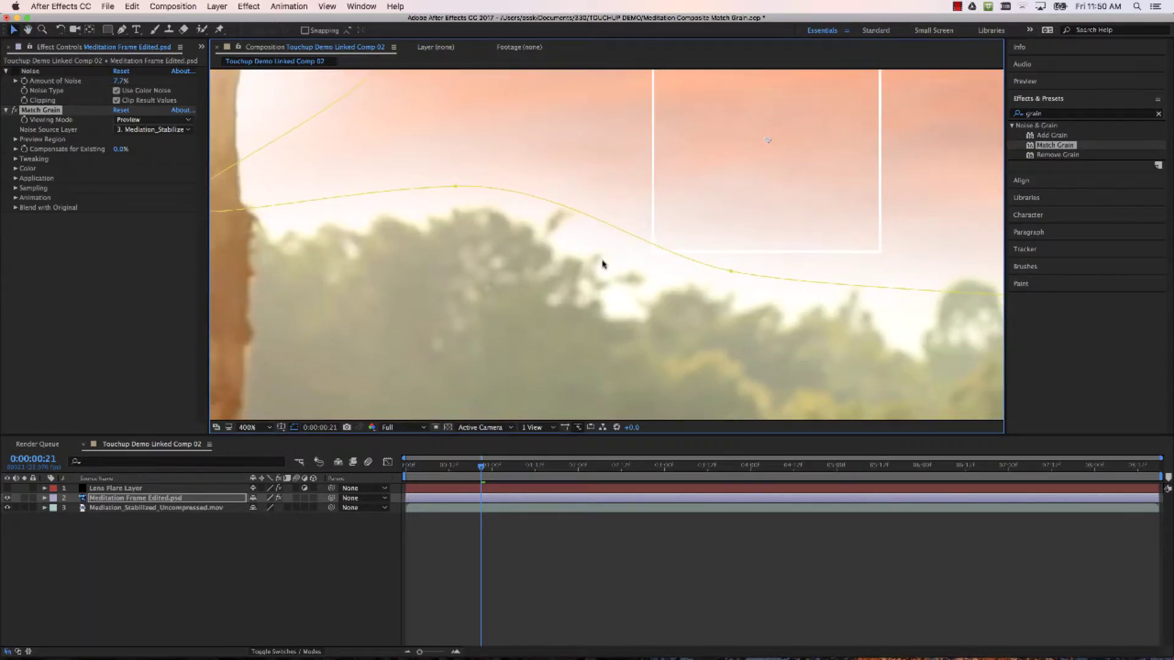
{"action": "key", "text": "comma"}
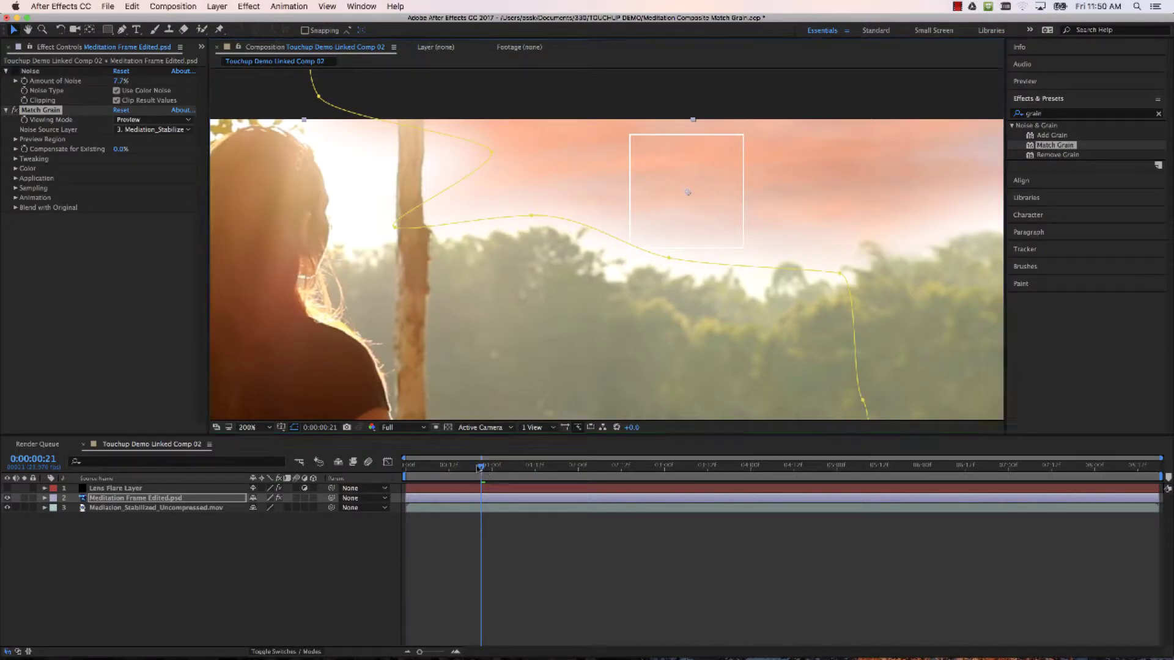
Play back the composition from 0:00:00:14 to check how the matched grain moves in the preview region.
{"action": "mouse_move", "coordinate": [480, 468]}
{"action": "left_mouse_down"}
{"action": "mouse_move", "coordinate": [417, 468]}
{"action": "mouse_move", "coordinate": [493, 468]}
{"action": "mouse_move", "coordinate": [456, 467]}
{"action": "left_mouse_up"}
{"action": "key", "text": "space"}
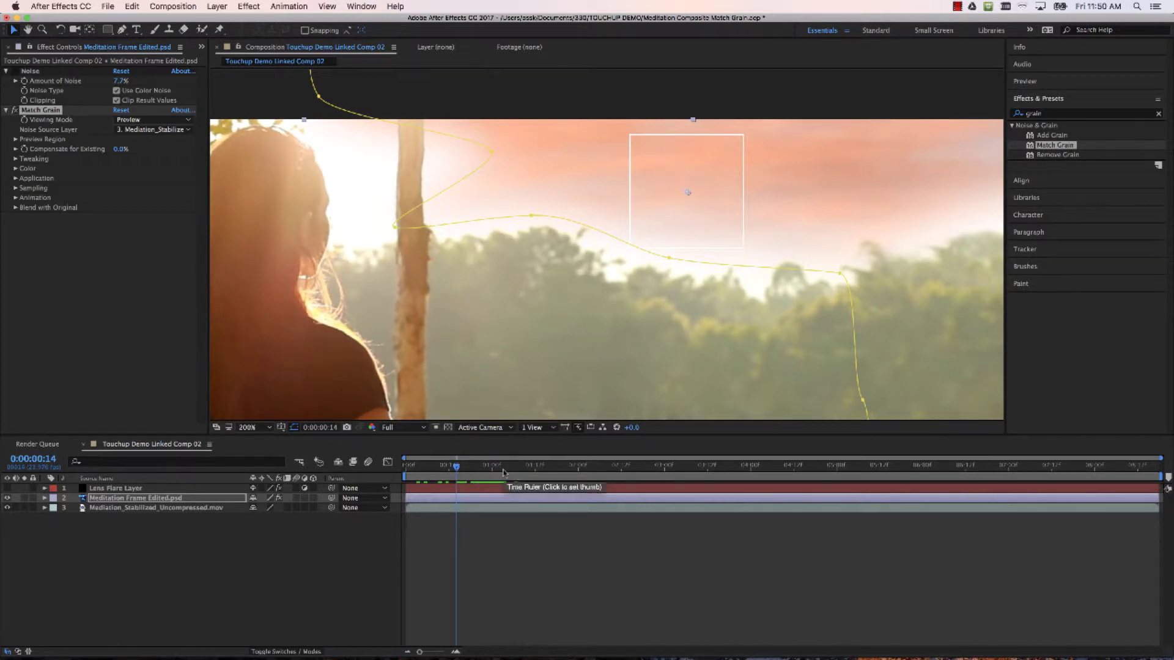
{"action": "key", "text": "space"}
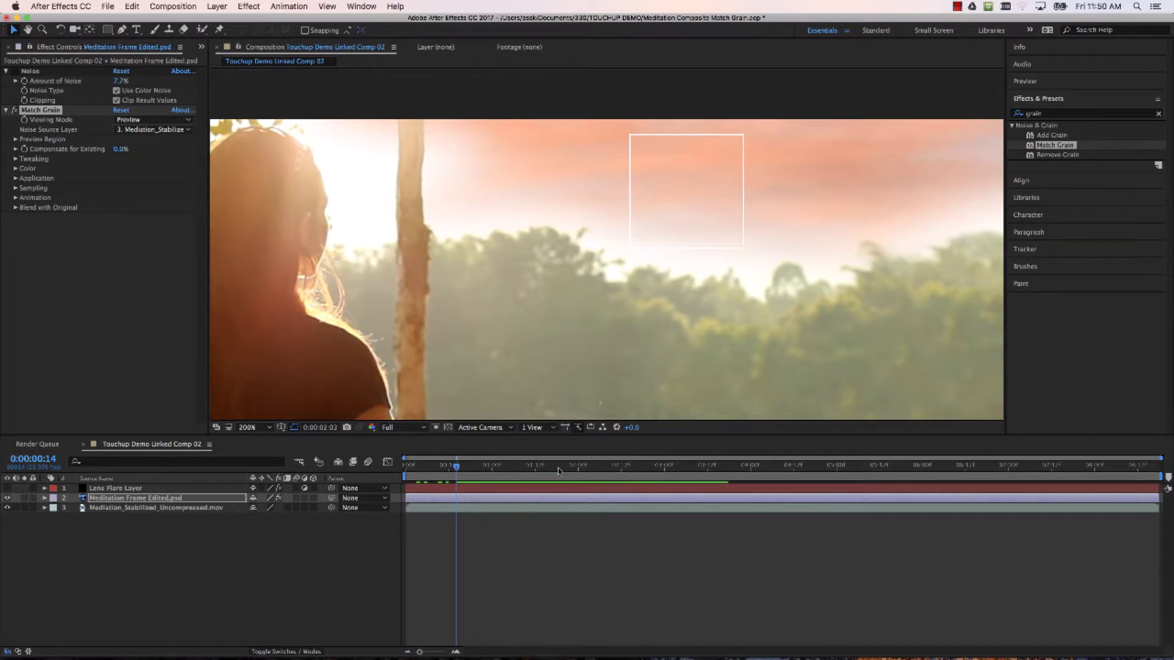
{"action": "key", "text": "space"}
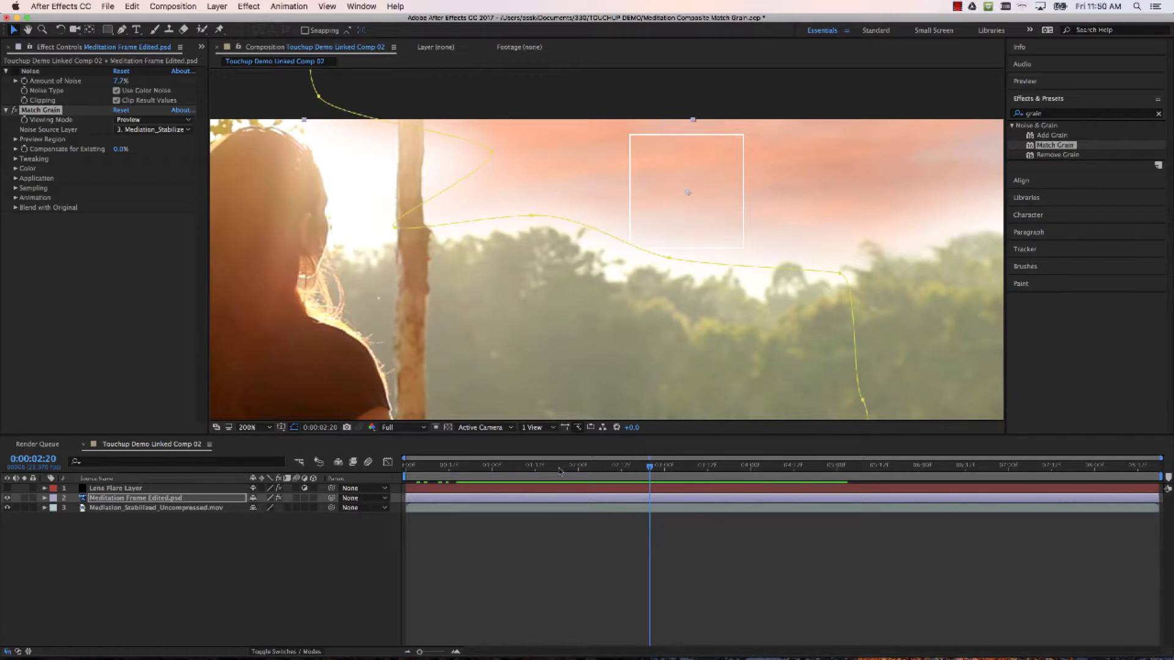
Shorten the work area to about the first three seconds and return the current time to the start.
{"action": "key", "text": "Home"}
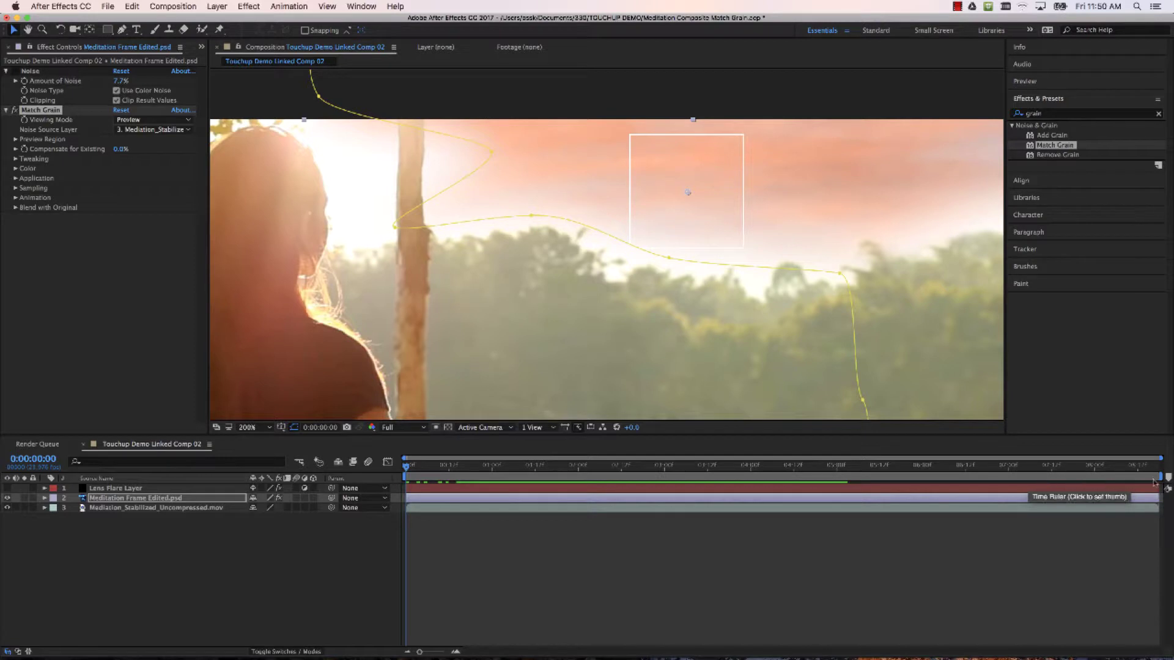
{"action": "left_click_drag", "start_coordinate": [1070, 468], "coordinate": [639, 489]}
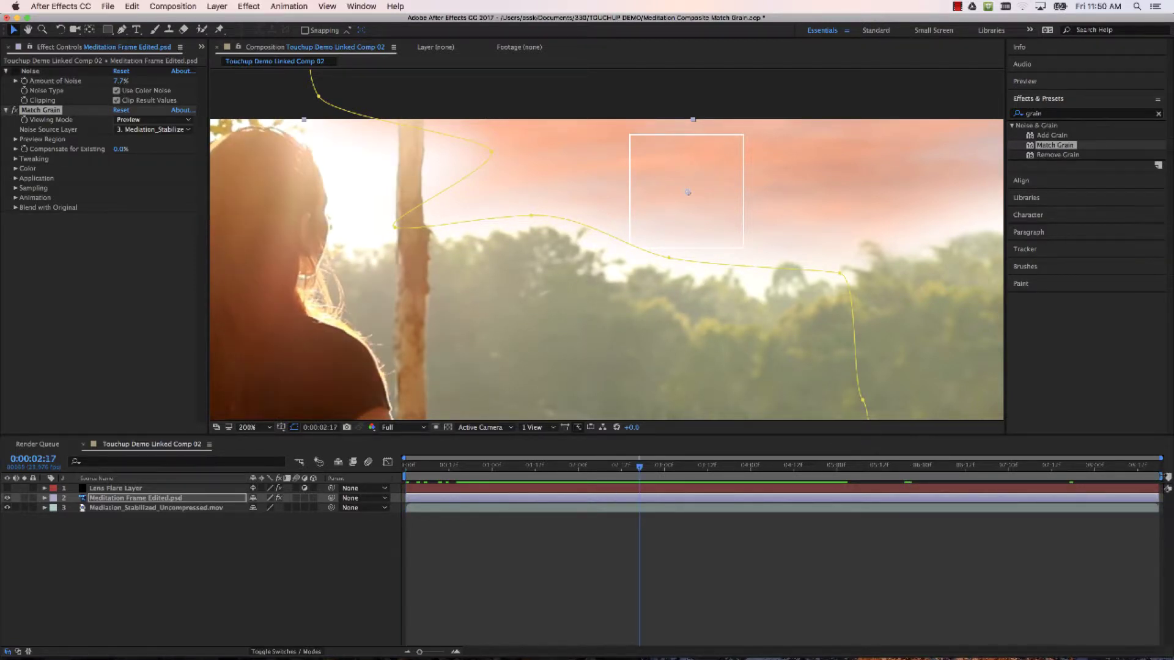
{"action": "left_click_drag", "start_coordinate": [1160, 476], "coordinate": [383, 471]}
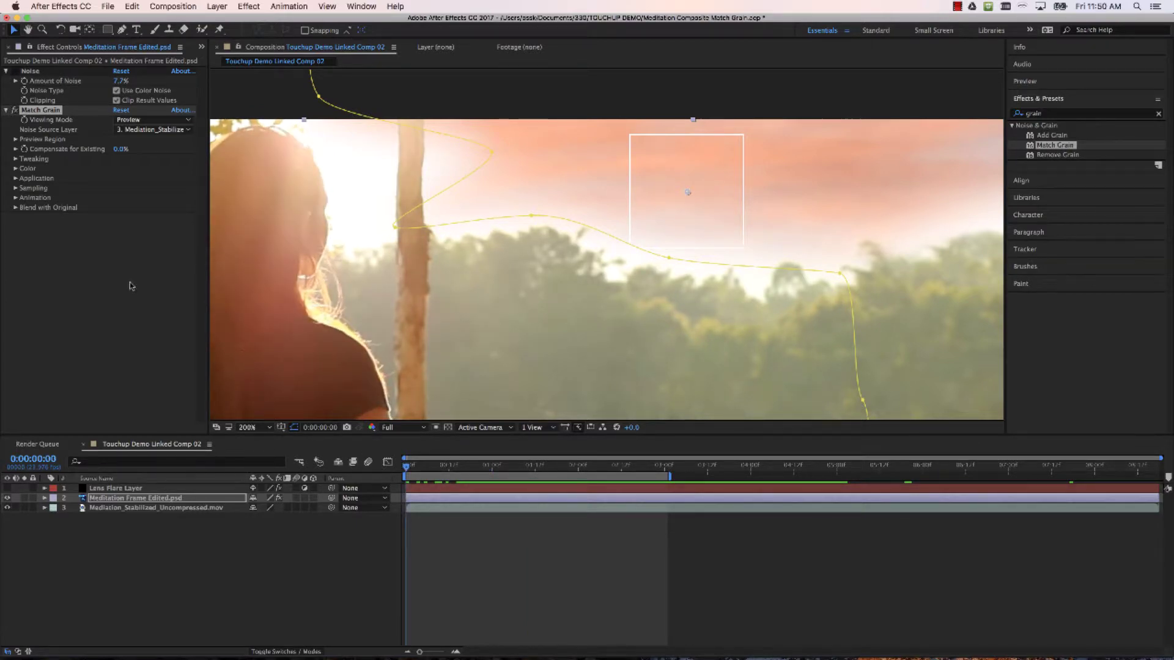
Set Match Grain's viewing mode to Final Output.
{"action": "left_click", "coordinate": [92, 212]}
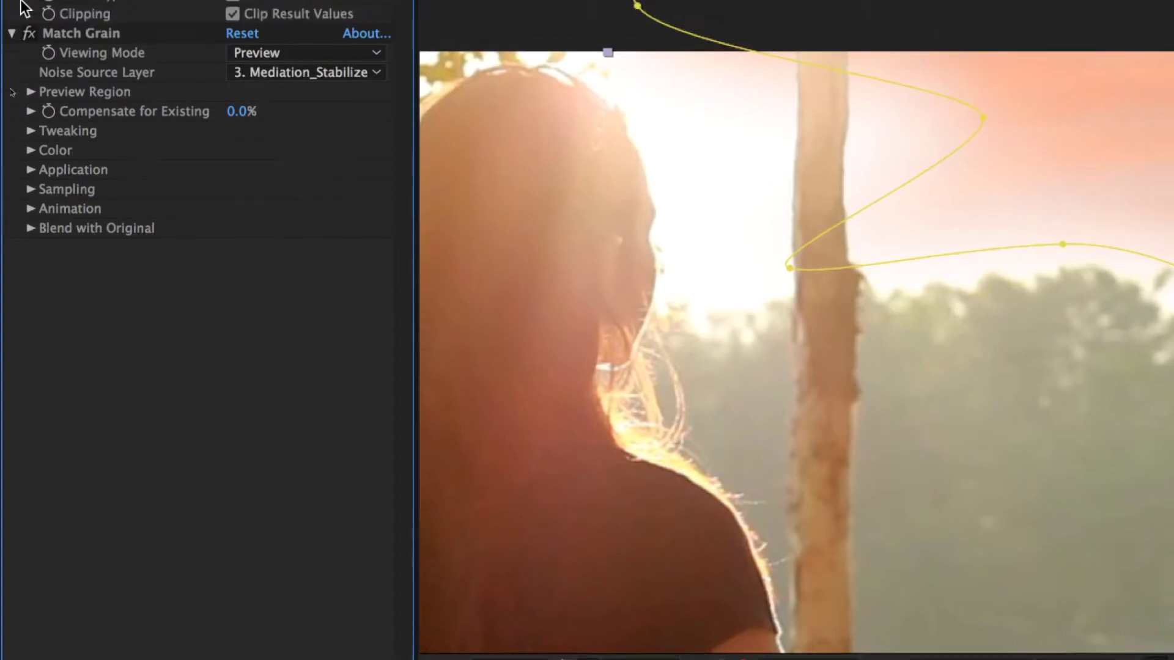
{"action": "left_click", "coordinate": [295, 113]}
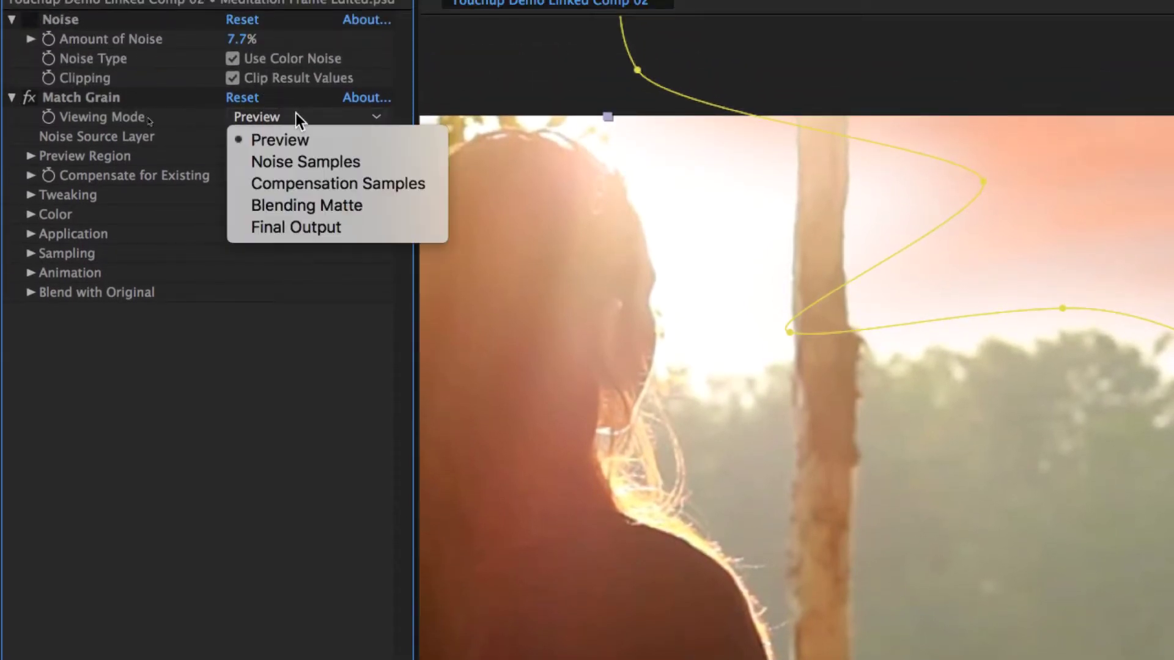
{"action": "left_click", "coordinate": [292, 225]}
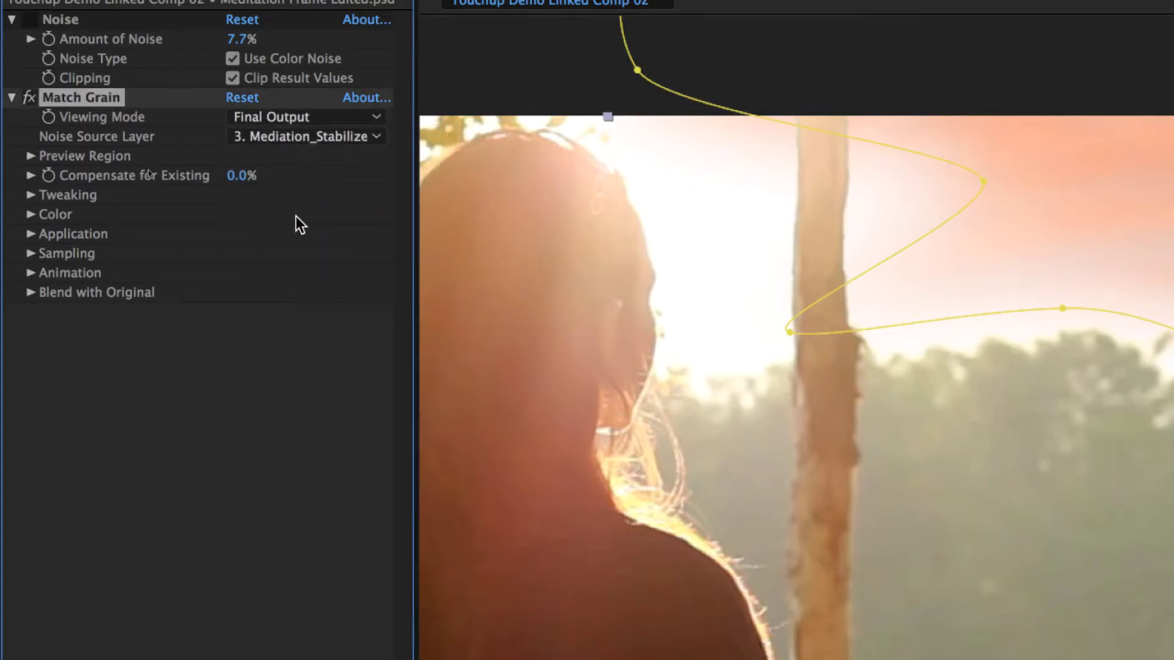
{"action": "left_click", "coordinate": [278, 355]}
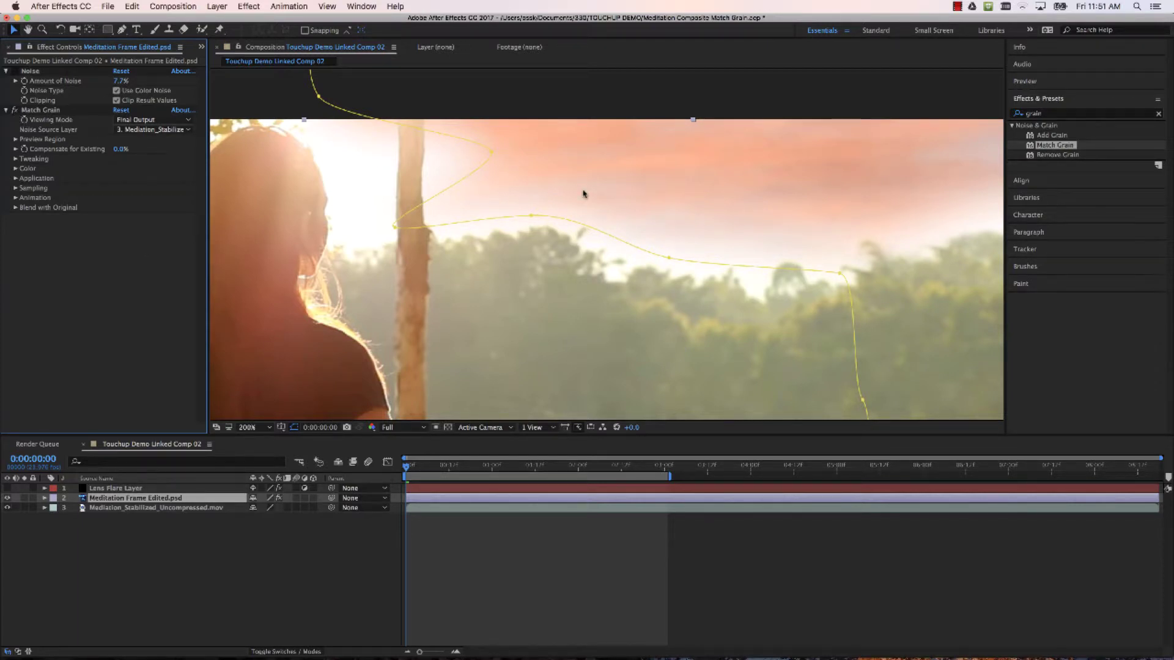
Examine the sky grain at 800% over the first few frames, comparing Match Grain off and on.
{"action": "scroll", "coordinate": [584, 194], "scroll_direction": "down", "scroll_amount": 2}
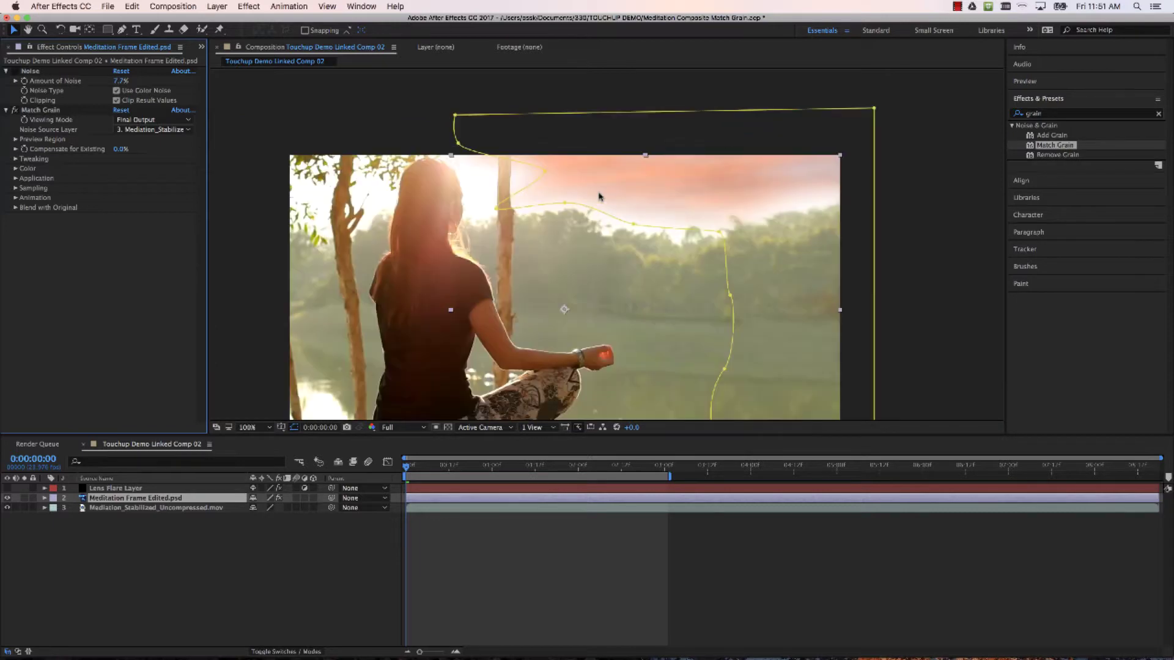
{"action": "scroll", "coordinate": [597, 191], "scroll_direction": "up", "scroll_amount": 4}
{"action": "scroll", "coordinate": [598, 195], "scroll_direction": "up", "scroll_amount": 2}
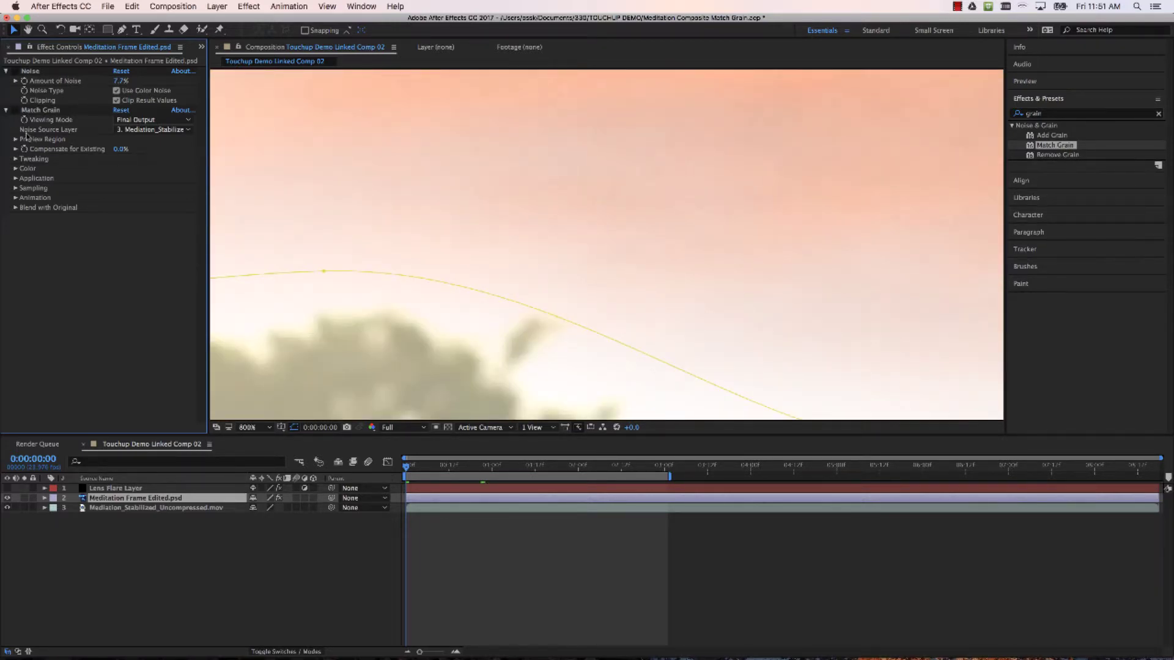
{"action": "left_click", "coordinate": [420, 467]}
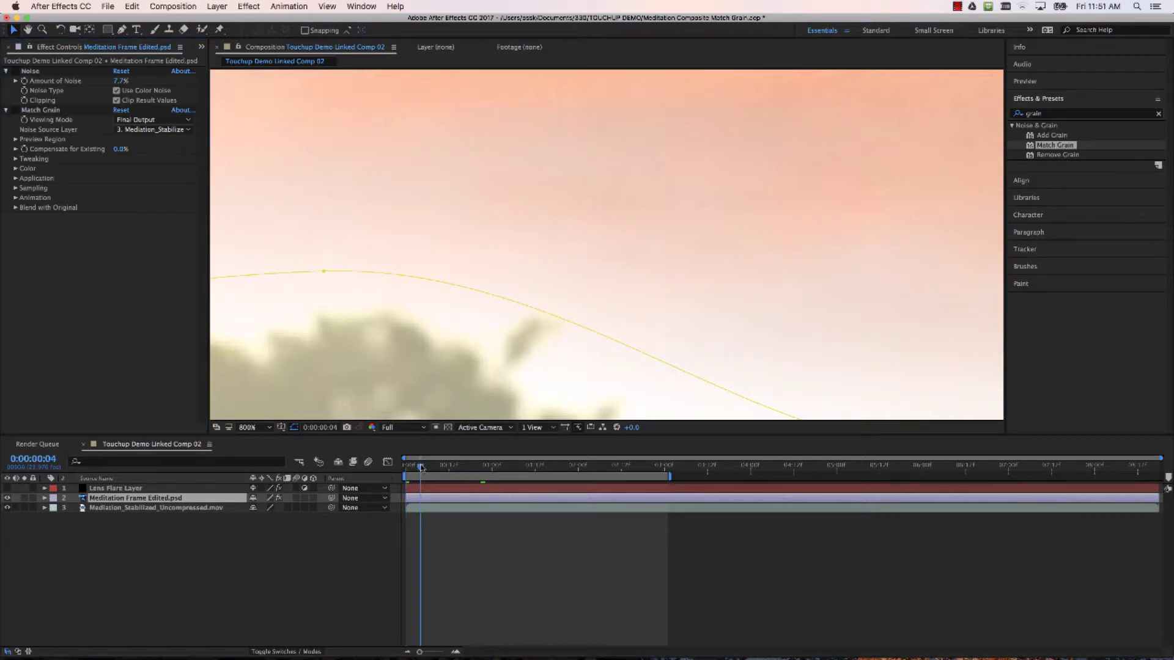
{"action": "left_click", "coordinate": [415, 469]}
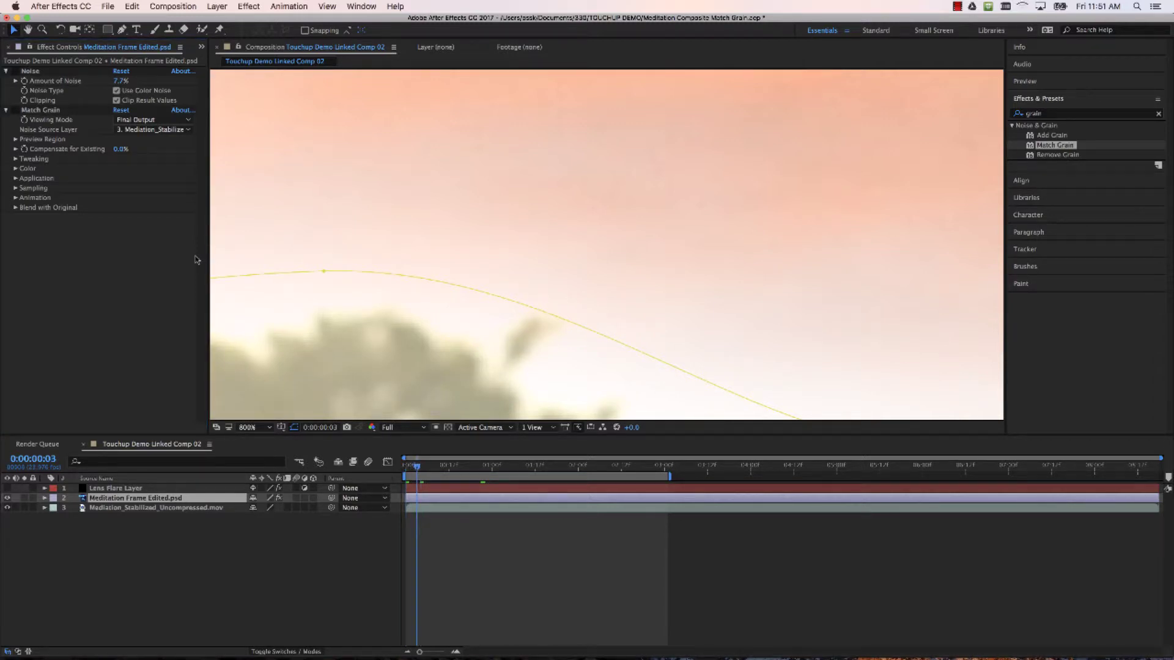
{"action": "left_click", "coordinate": [15, 115]}
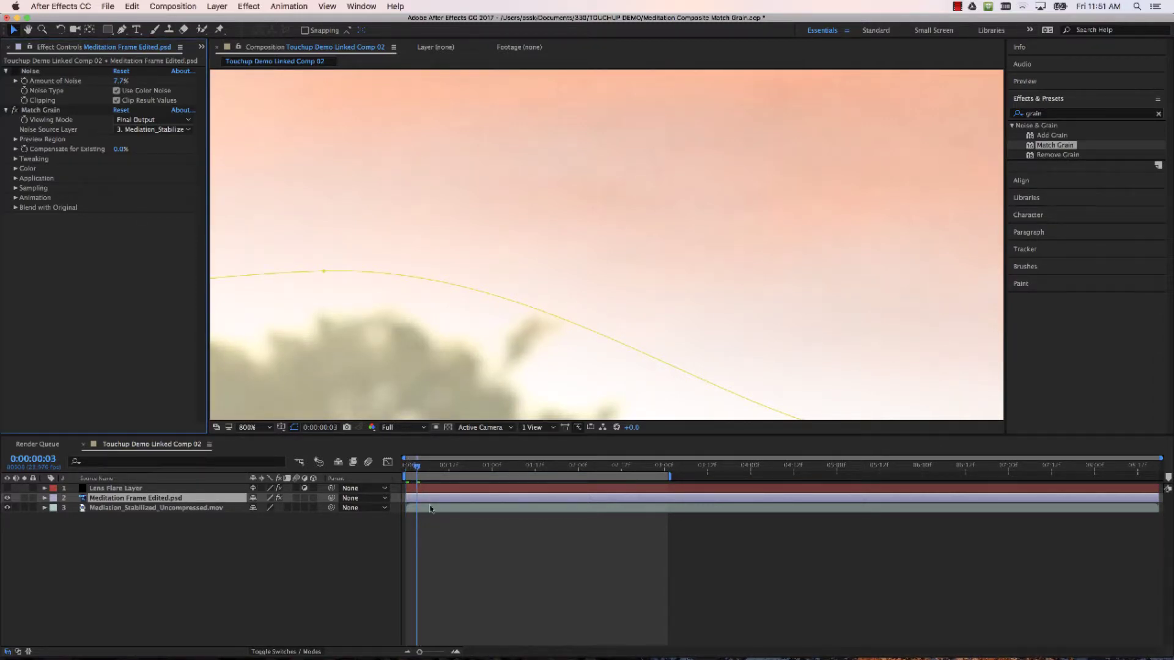
Play back the composition from the start at 800% to check the matched grain's motion in the sky.
{"action": "left_click_drag", "start_coordinate": [417, 469], "coordinate": [397, 471]}
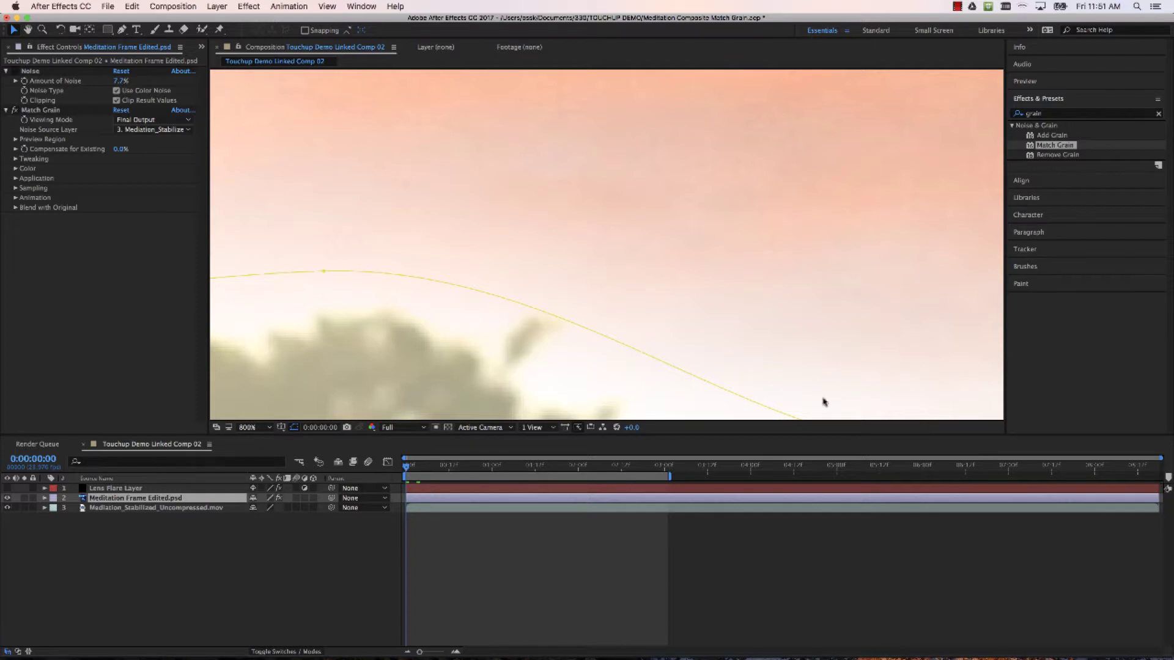
{"action": "left_click", "coordinate": [1053, 82]}
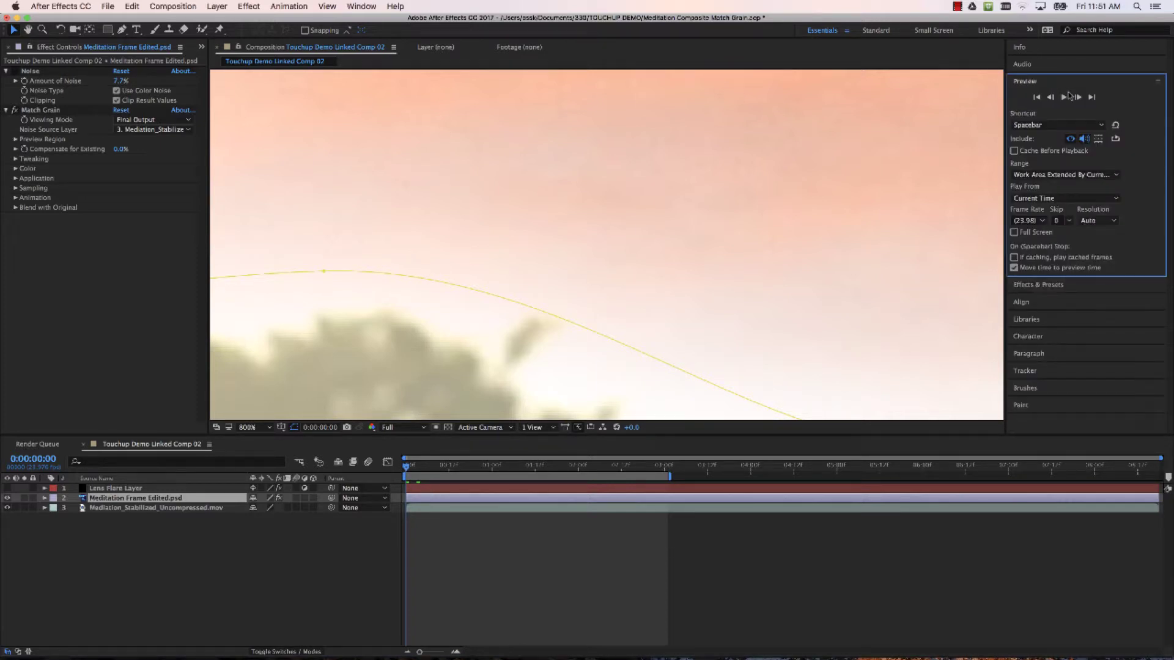
{"action": "left_click", "coordinate": [1063, 98]}
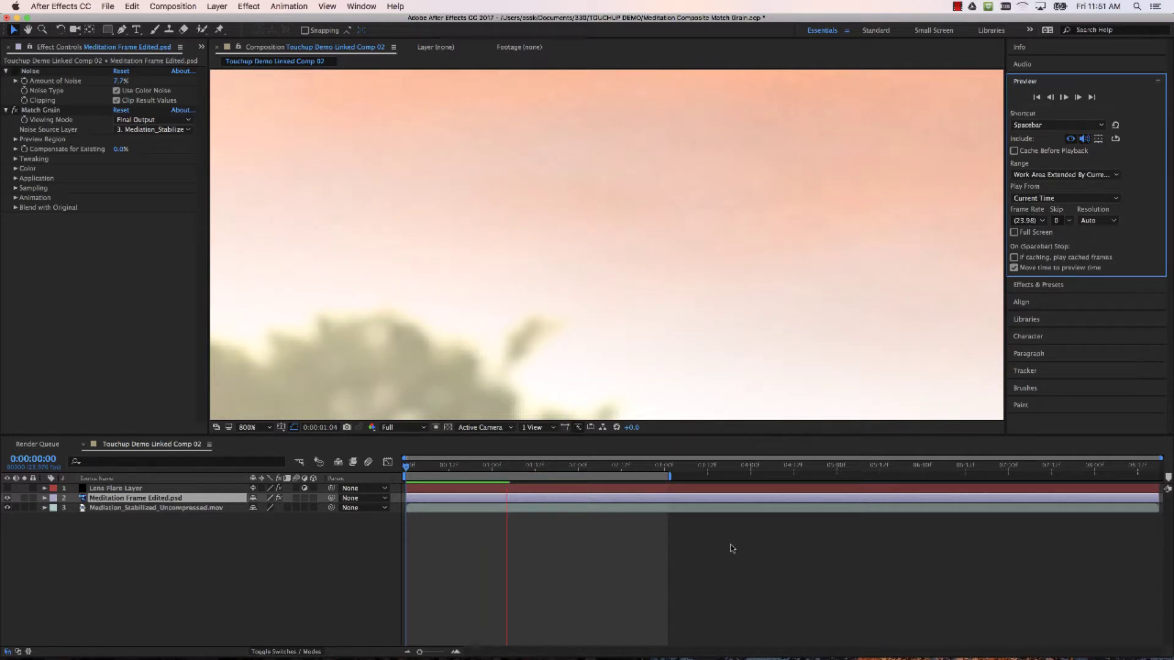
{"action": "left_click", "coordinate": [1064, 98]}
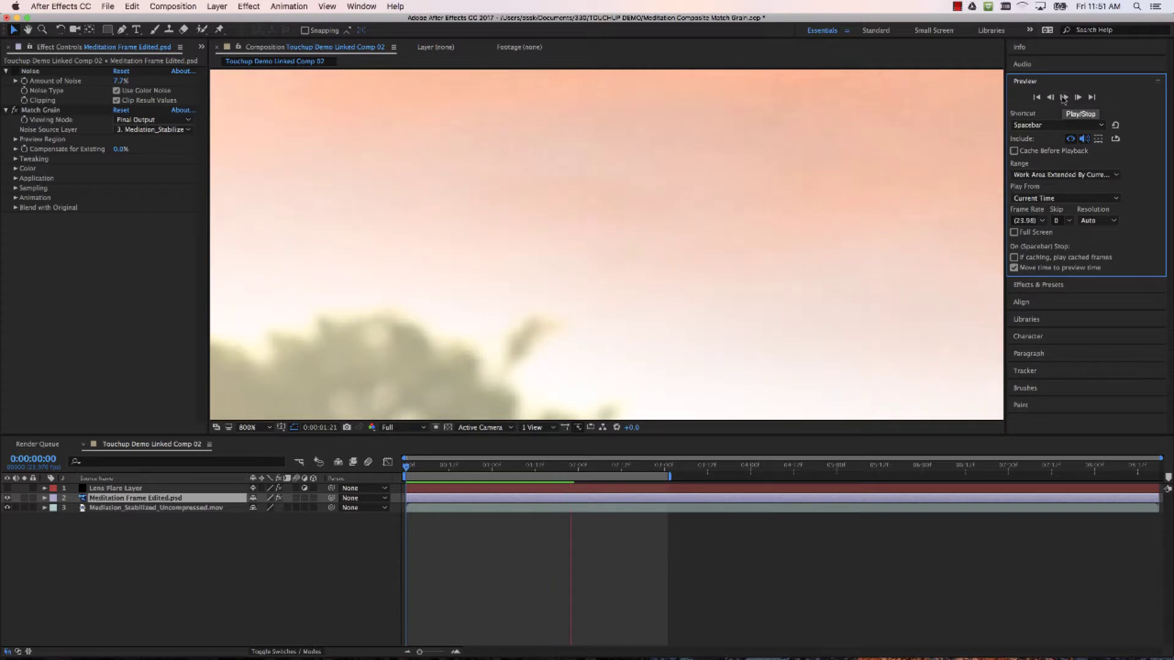
{"action": "left_click", "coordinate": [1064, 98]}
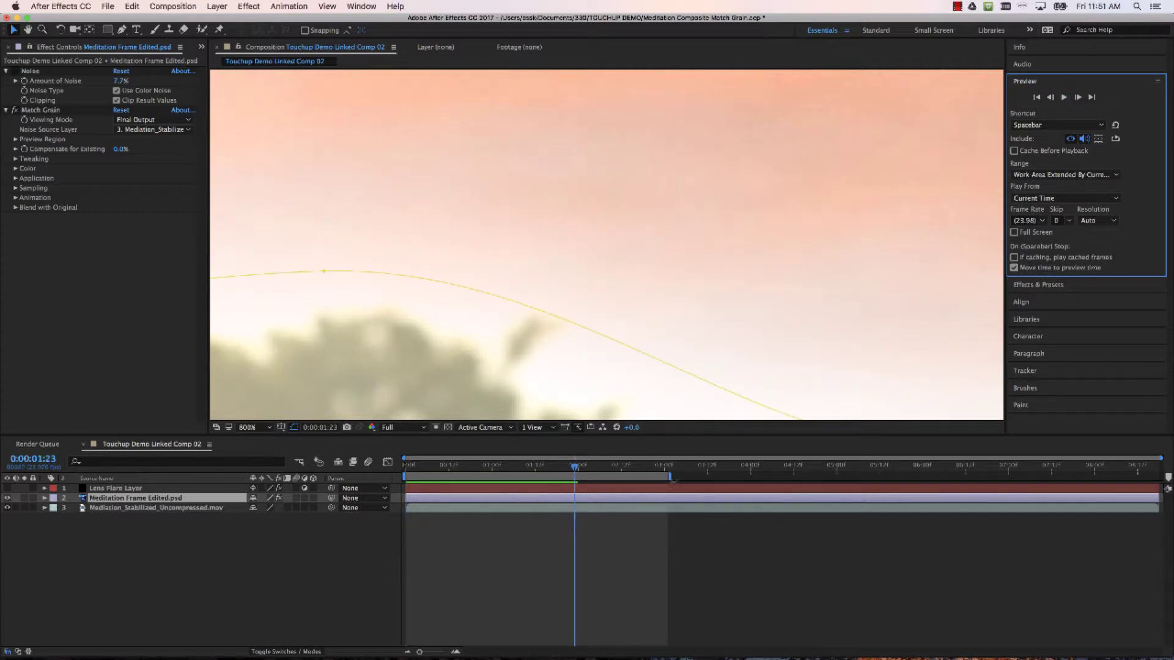
Shorten the work area to end at 0:00:01:23 and preview it from the start.
{"action": "left_click_drag", "start_coordinate": [673, 476], "coordinate": [582, 484]}
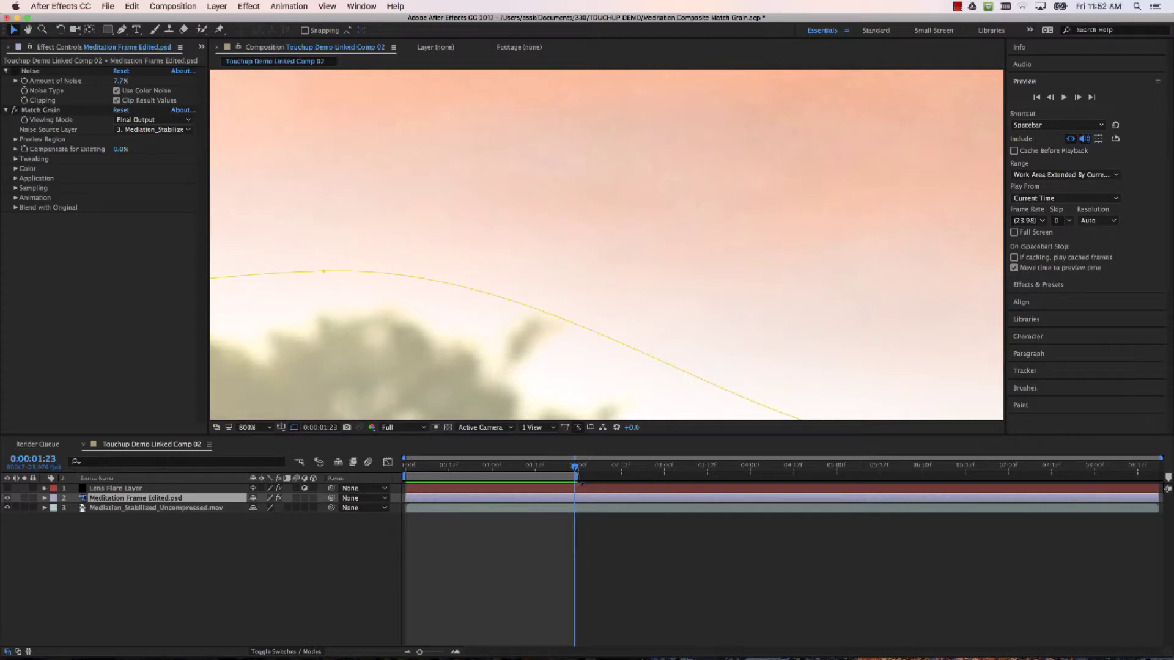
{"action": "left_click", "coordinate": [1063, 98]}
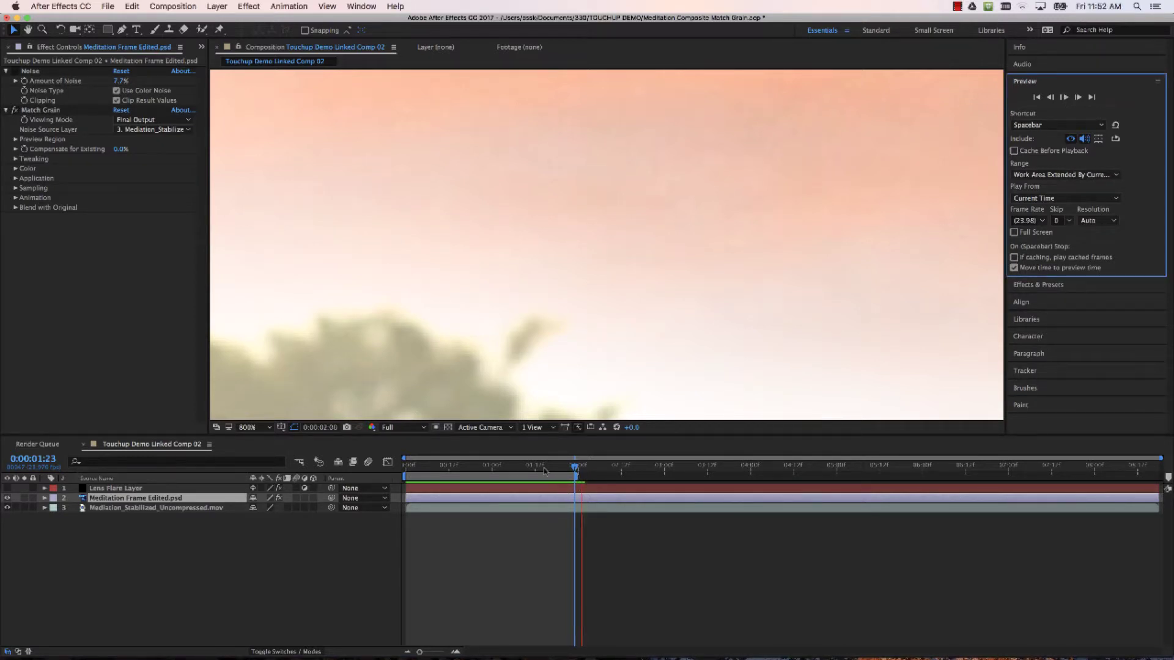
{"action": "left_click_drag", "start_coordinate": [530, 468], "coordinate": [381, 470]}
{"action": "key", "text": "space"}
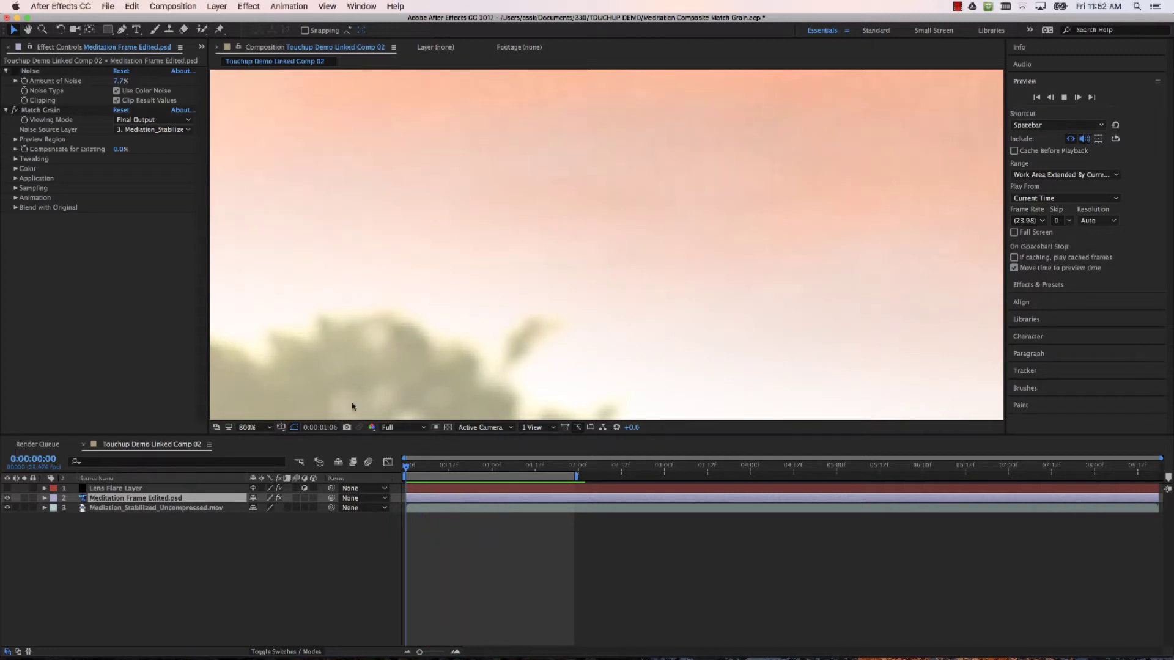
Fit the whole composition in the viewer and play it back in a maximized view, then restore the workspace.
{"action": "left_click", "coordinate": [264, 429]}
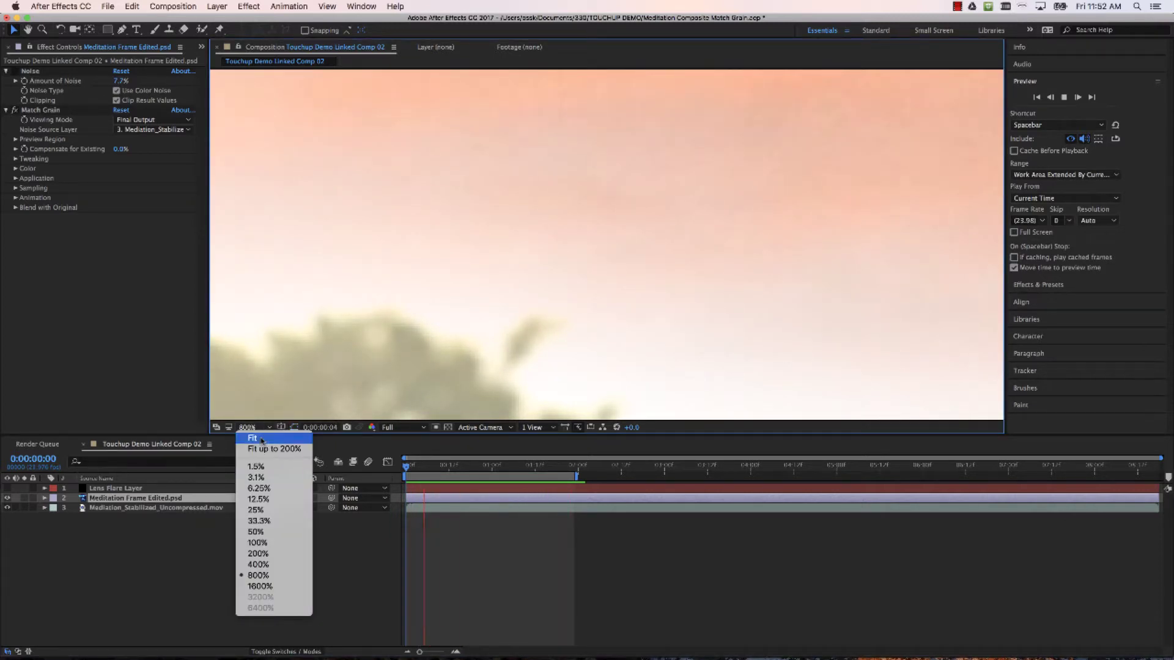
{"action": "left_click", "coordinate": [262, 440]}
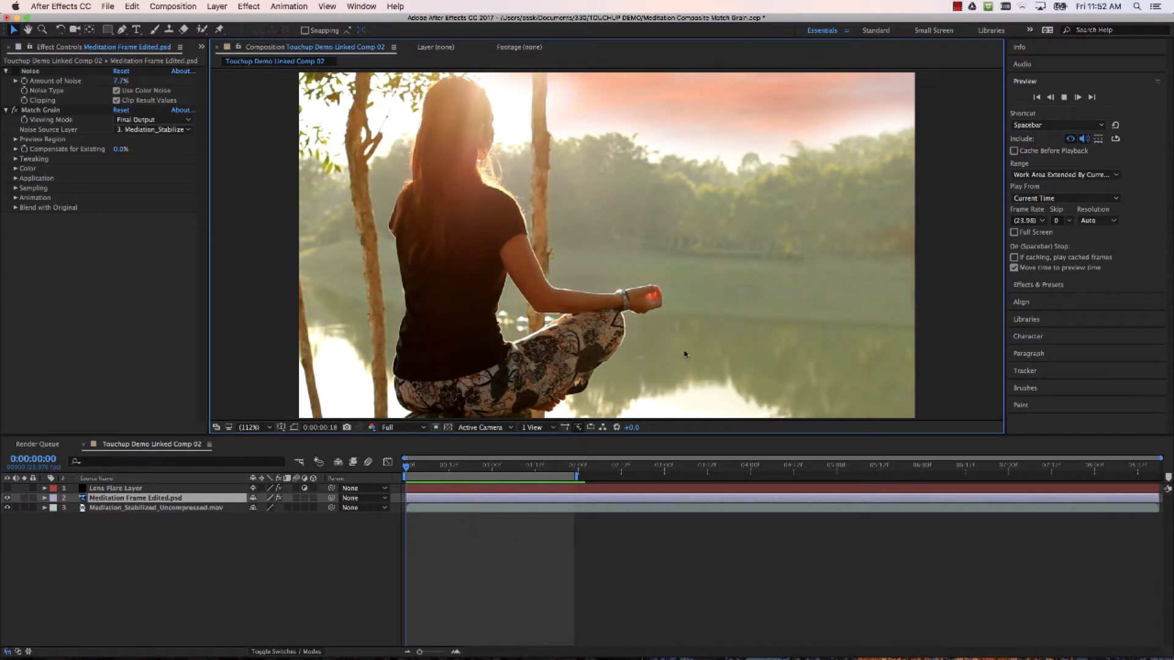
{"action": "key", "text": "space"}
{"action": "key", "text": "grave"}
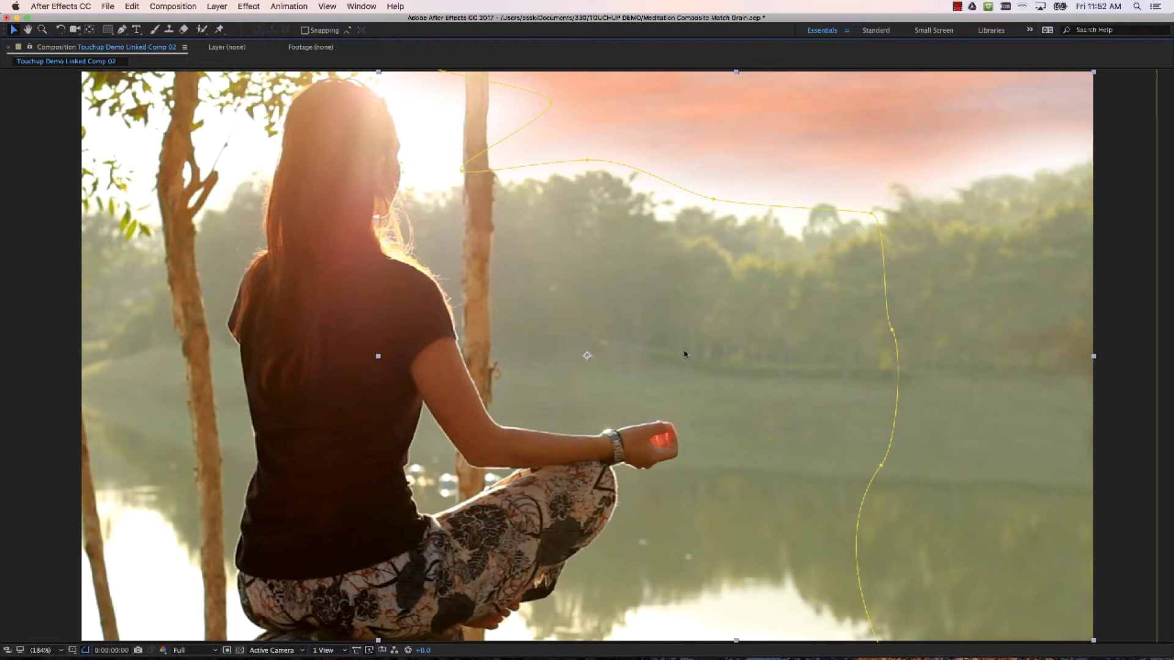
{"action": "key", "text": "space"}
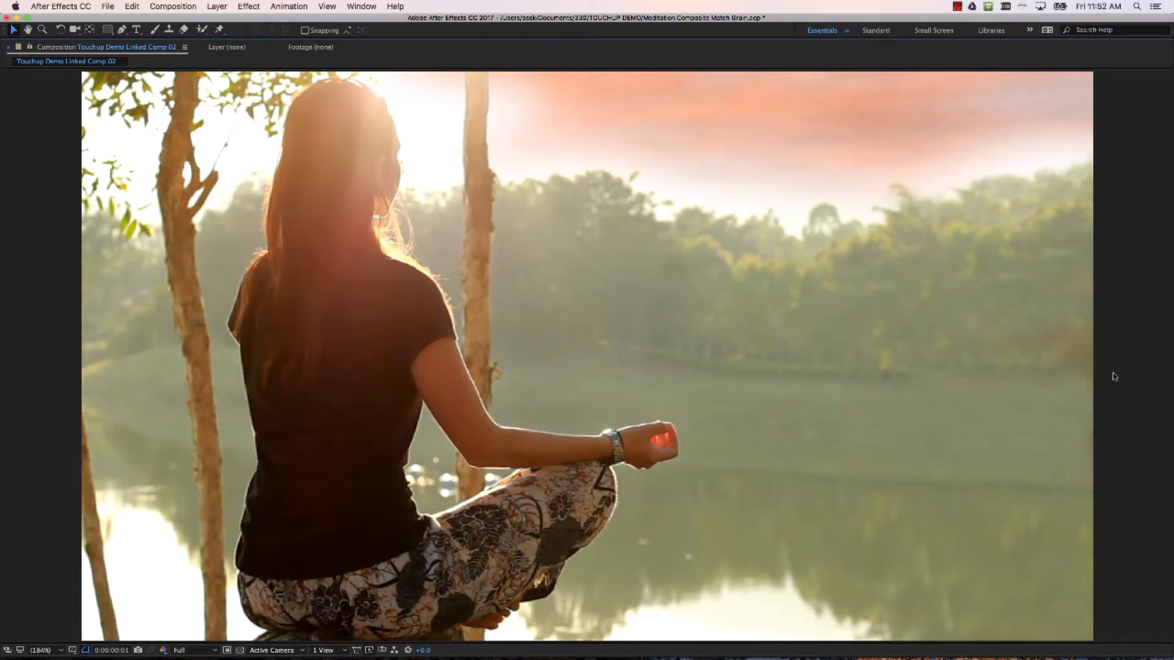
{"action": "key", "text": "grave"}
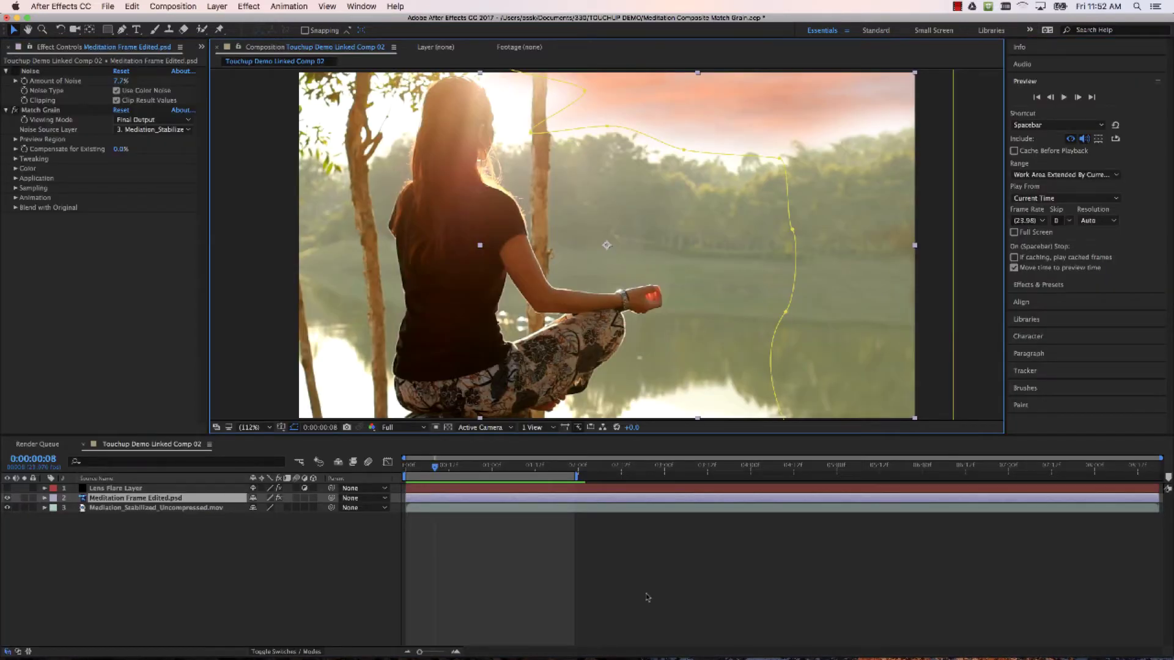
Deselect the layer, expand Match Grain's Tweaking settings and save the project.
{"action": "left_click", "coordinate": [369, 591]}
{"action": "left_click", "coordinate": [123, 288]}
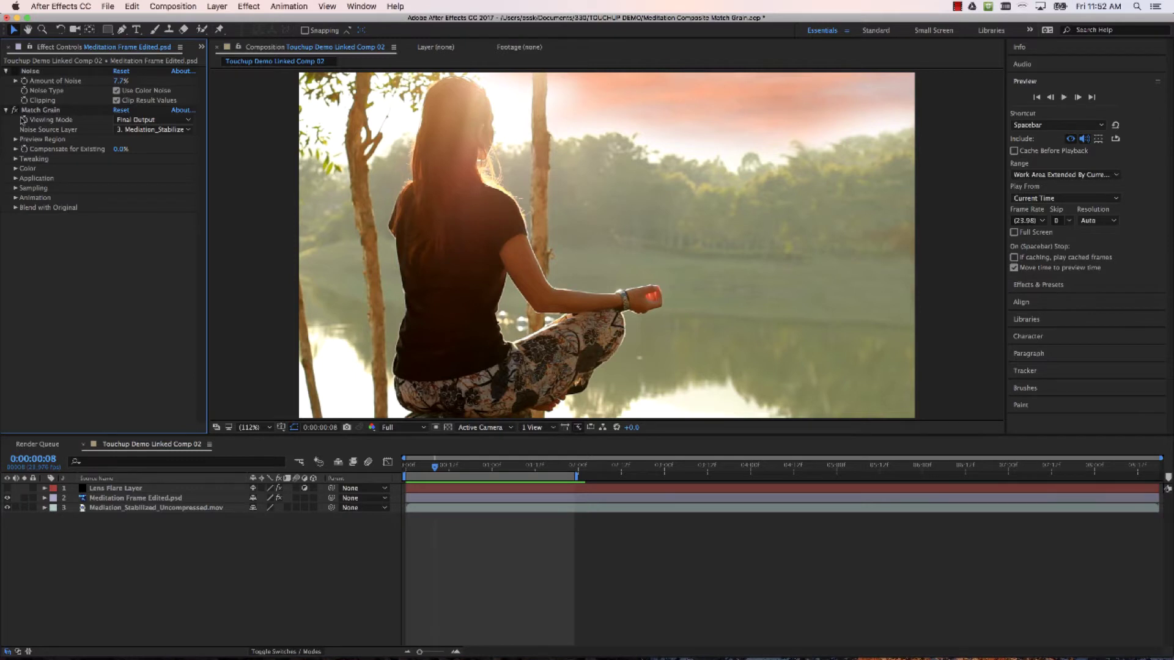
{"action": "left_click", "coordinate": [16, 159]}
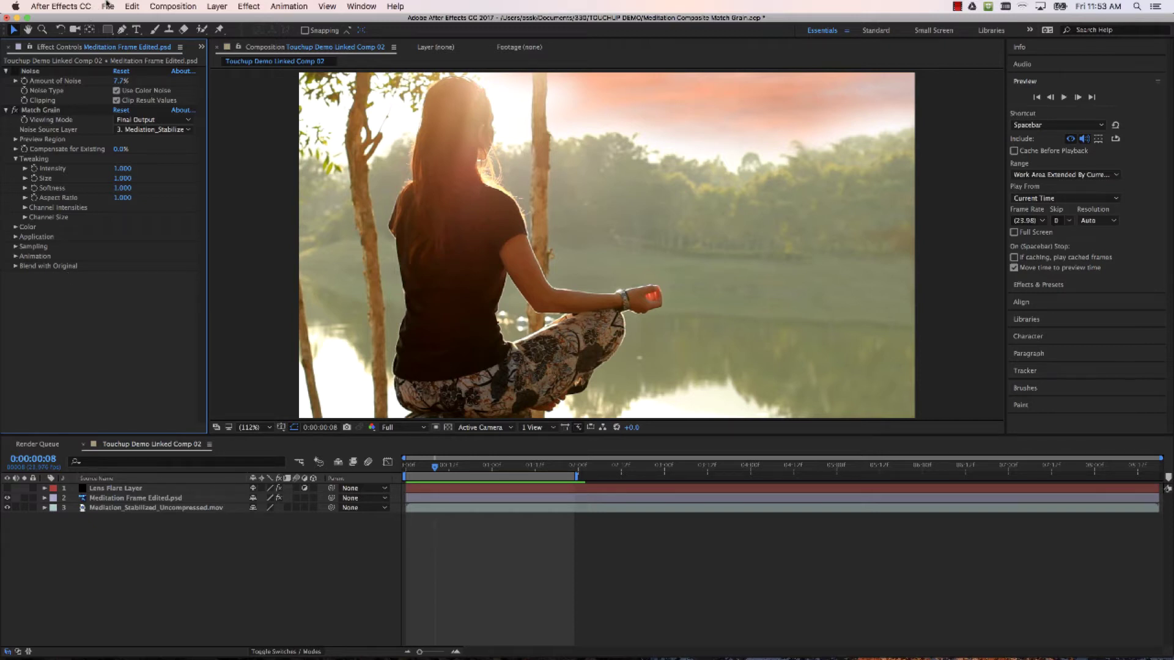
{"action": "left_click", "coordinate": [107, 5]}
{"action": "left_click", "coordinate": [112, 116]}
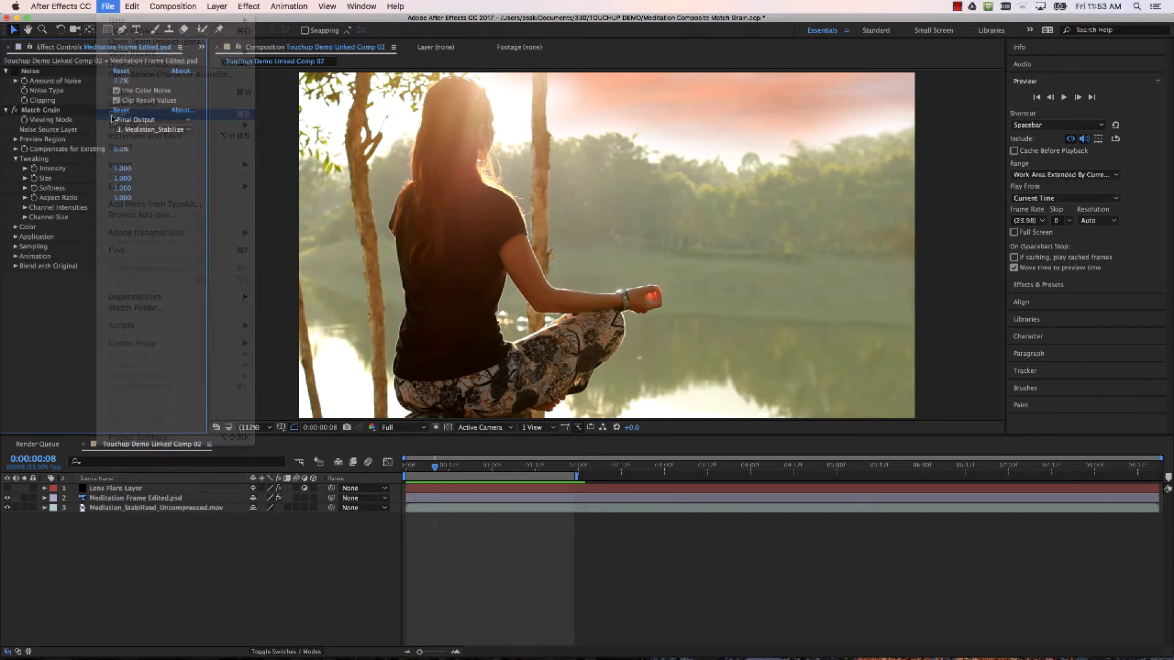
Switch to Premiere Pro, select the linked Match Grain composition clip in Sequence 01_Sub_01 and scrub to 00:00:04:09.
{"action": "key", "text": "ctrl+Up"}
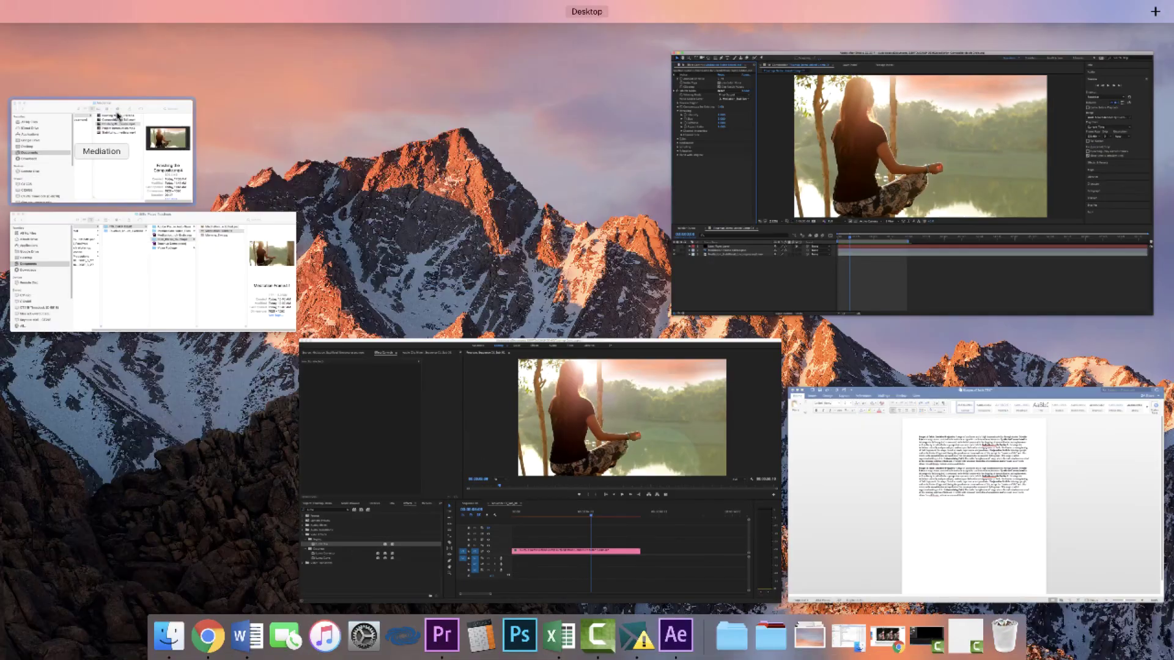
{"action": "left_click", "coordinate": [695, 571]}
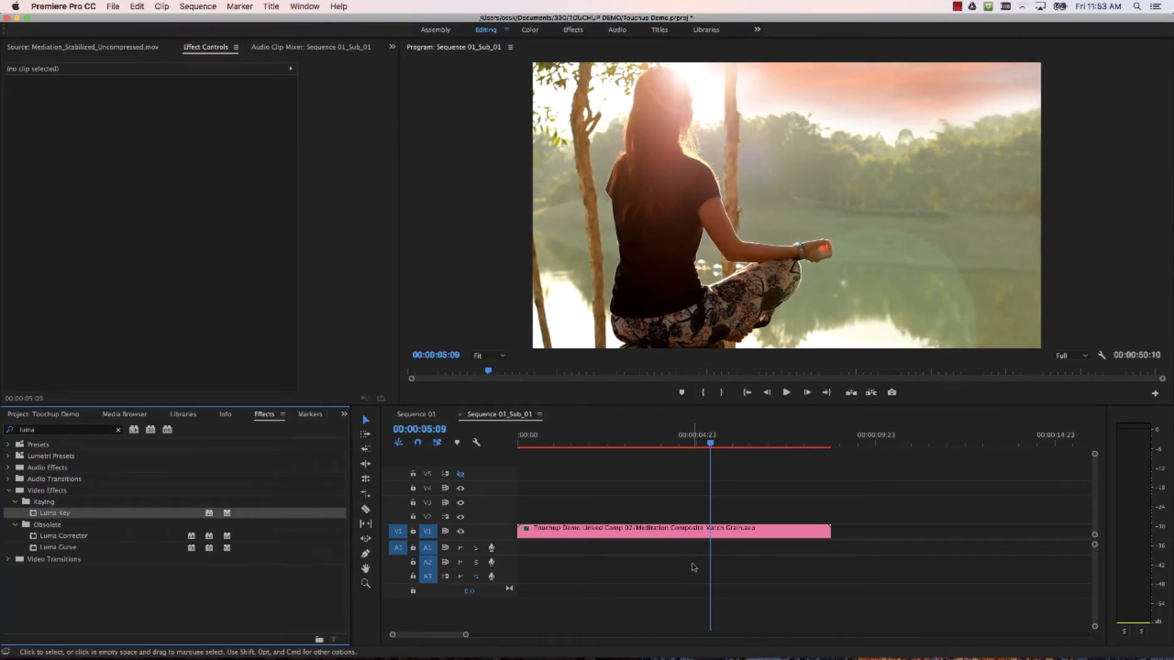
{"action": "left_click", "coordinate": [599, 533]}
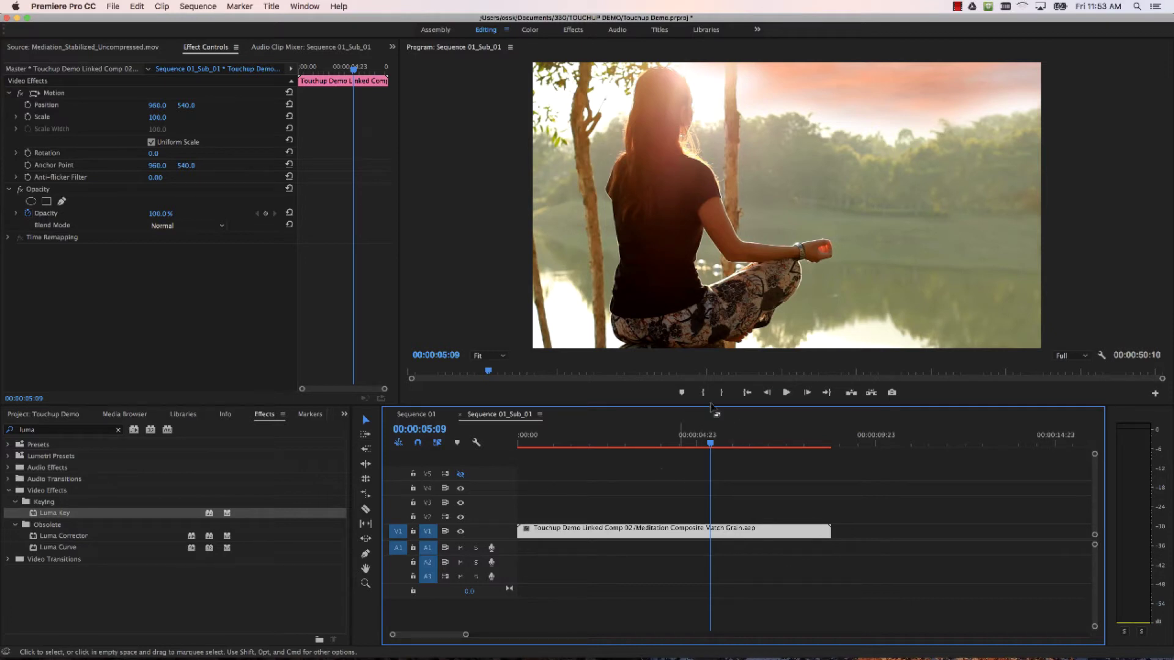
{"action": "left_click_drag", "start_coordinate": [532, 440], "coordinate": [674, 441]}
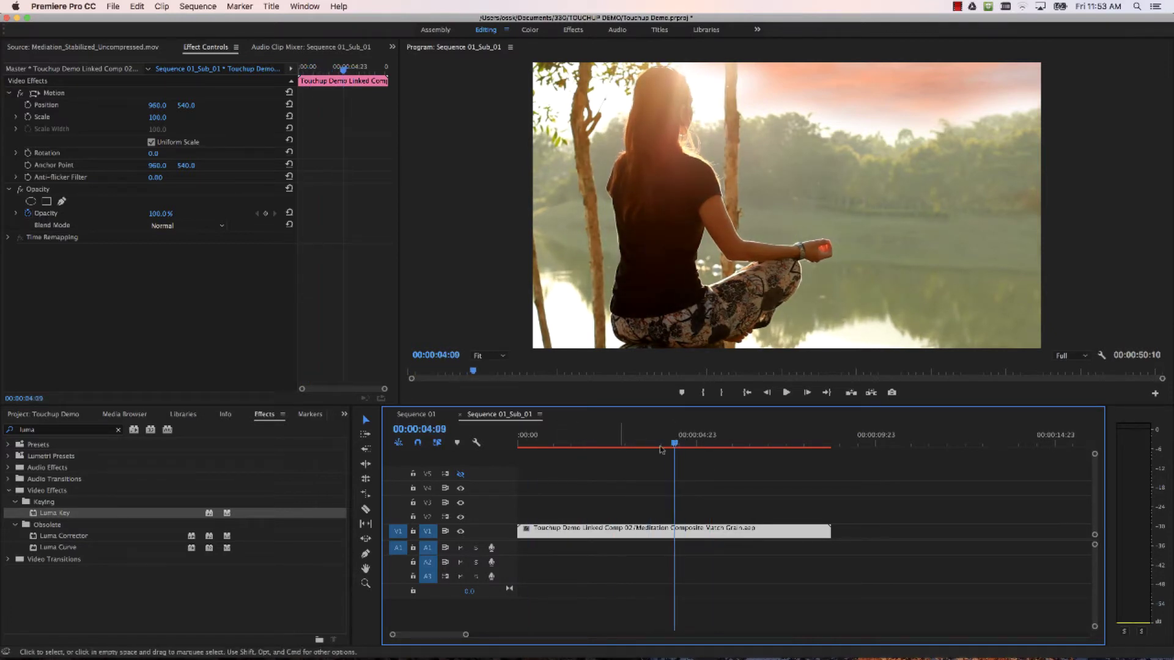
Play the sequence from near its start in the maximized program monitor, then restore the workspace.
{"action": "left_click", "coordinate": [732, 309]}
{"action": "key", "text": "grave"}
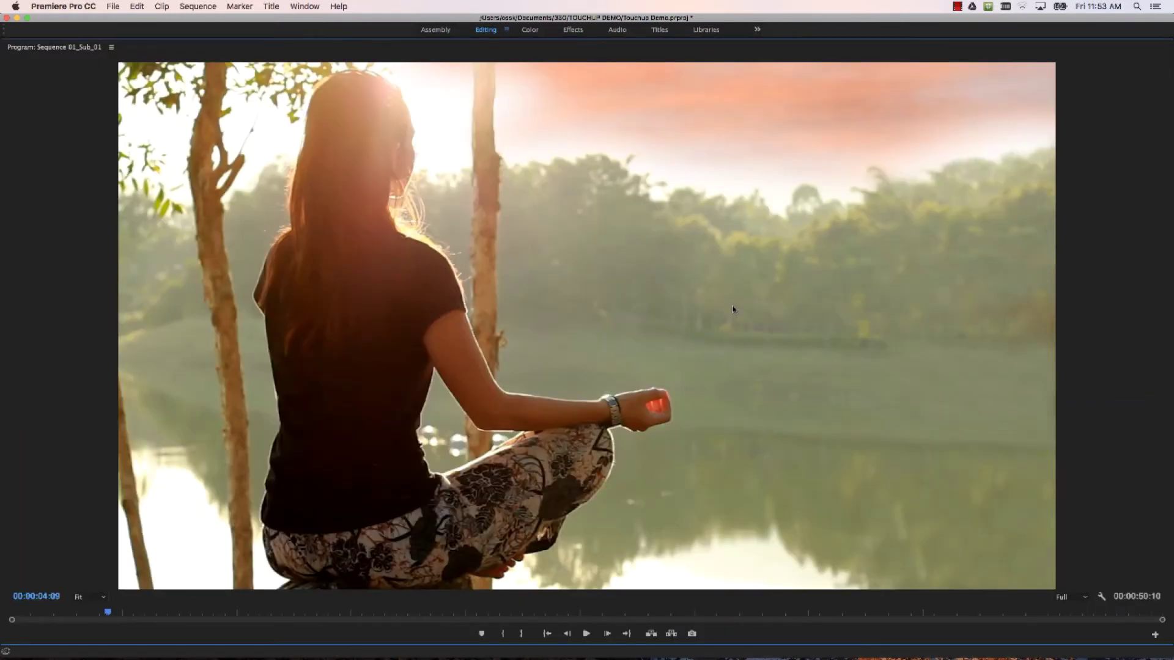
{"action": "left_click_drag", "start_coordinate": [110, 616], "coordinate": [11, 616]}
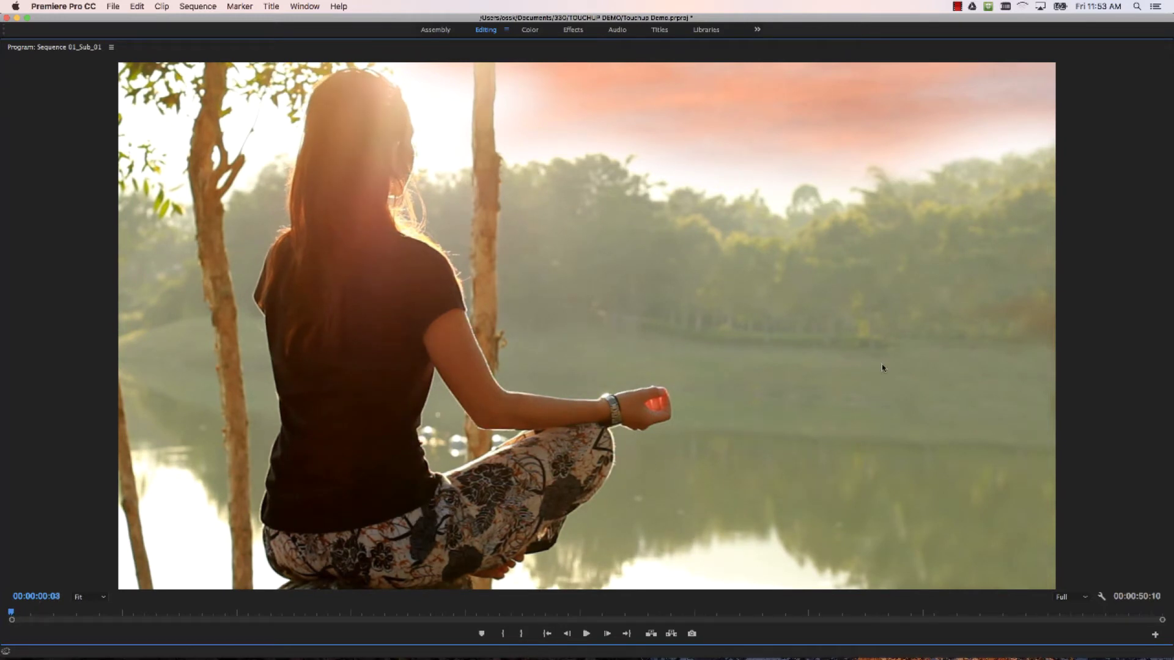
{"action": "key", "text": "space"}
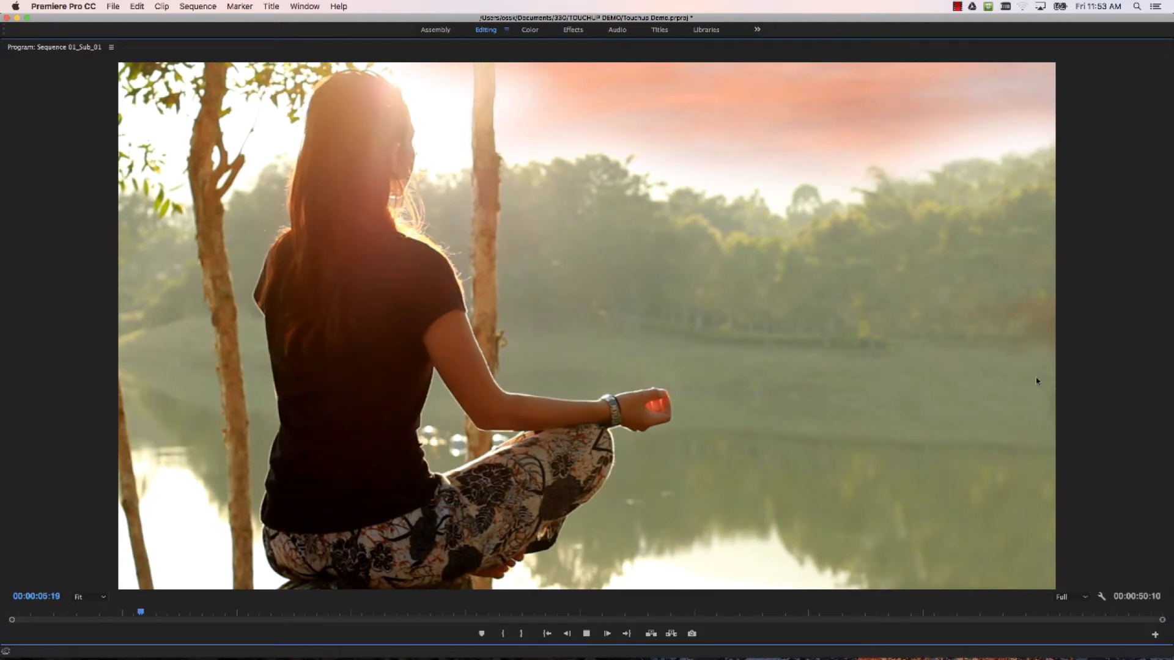
{"action": "key", "text": "grave"}
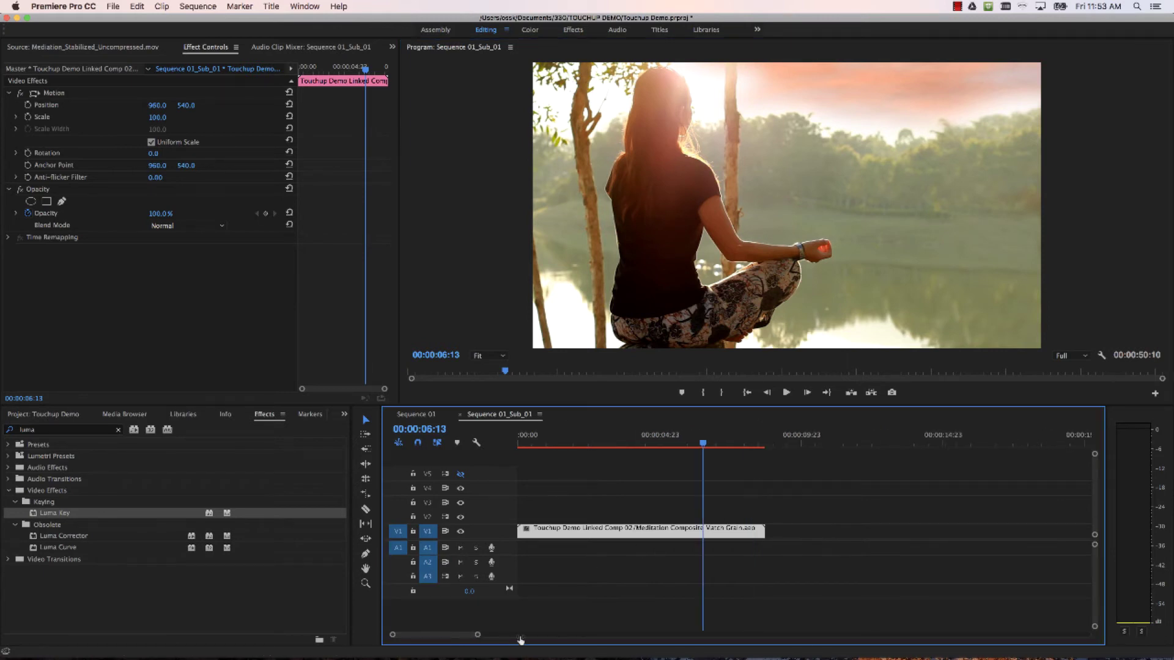
Render the selected linked composition clip in Sequence 01_Sub_01 and stop the playback that follows.
{"action": "scroll", "coordinate": [492, 636], "scroll_direction": "up", "scroll_amount": 3}
{"action": "left_click", "coordinate": [592, 538]}
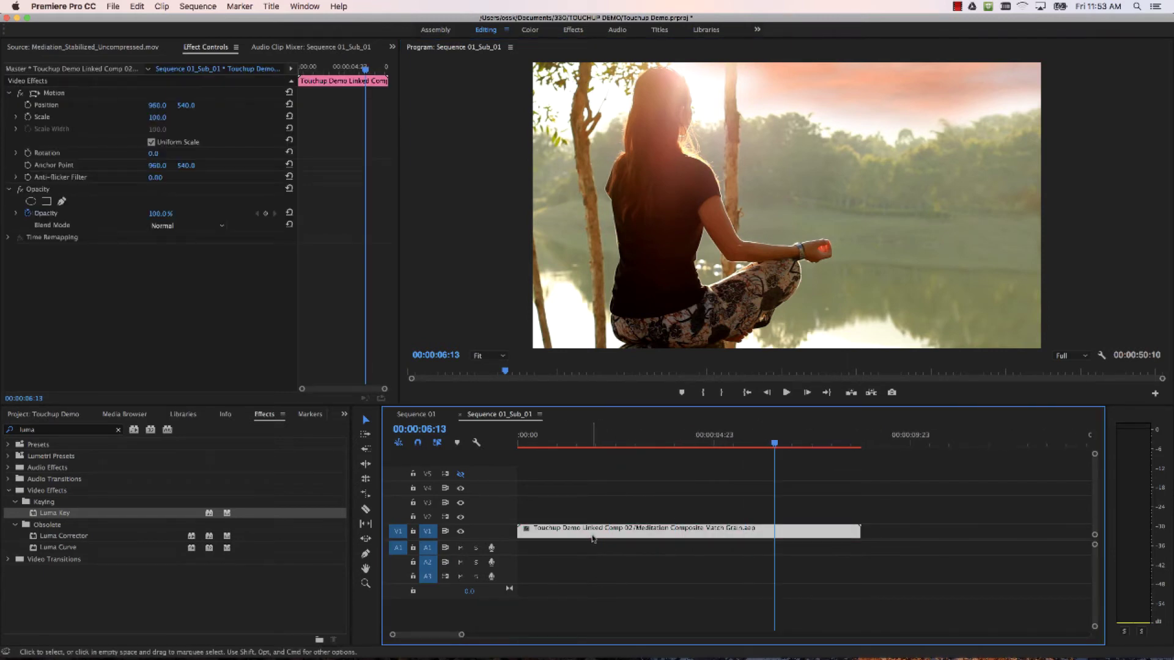
{"action": "left_click", "coordinate": [211, 7]}
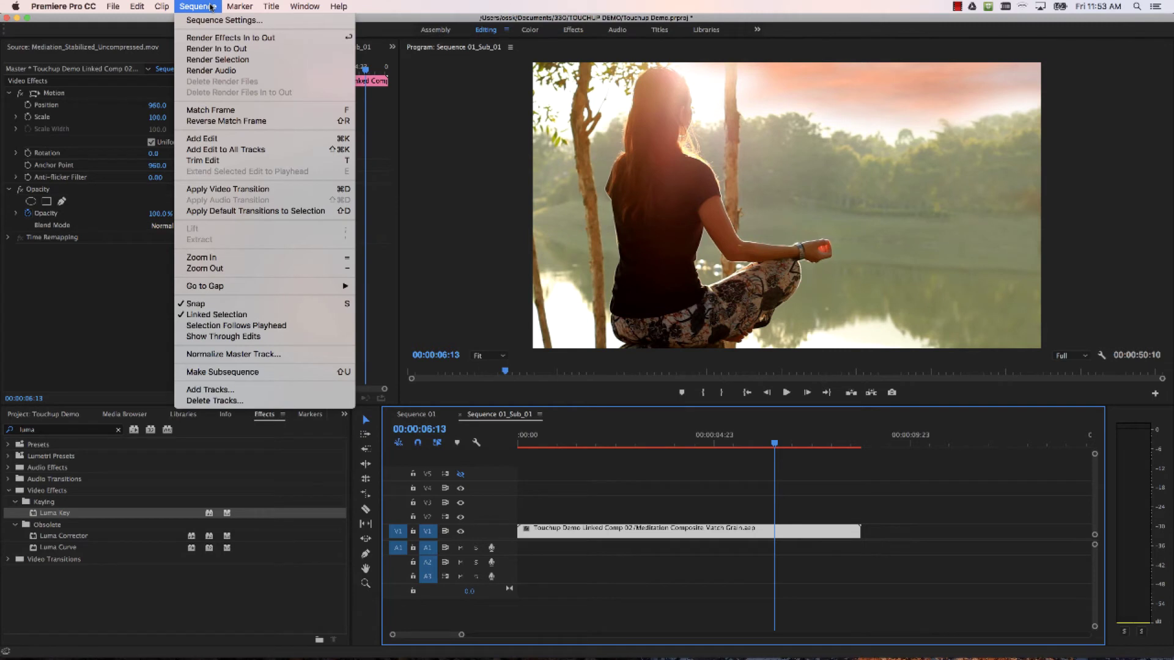
{"action": "left_click", "coordinate": [215, 60]}
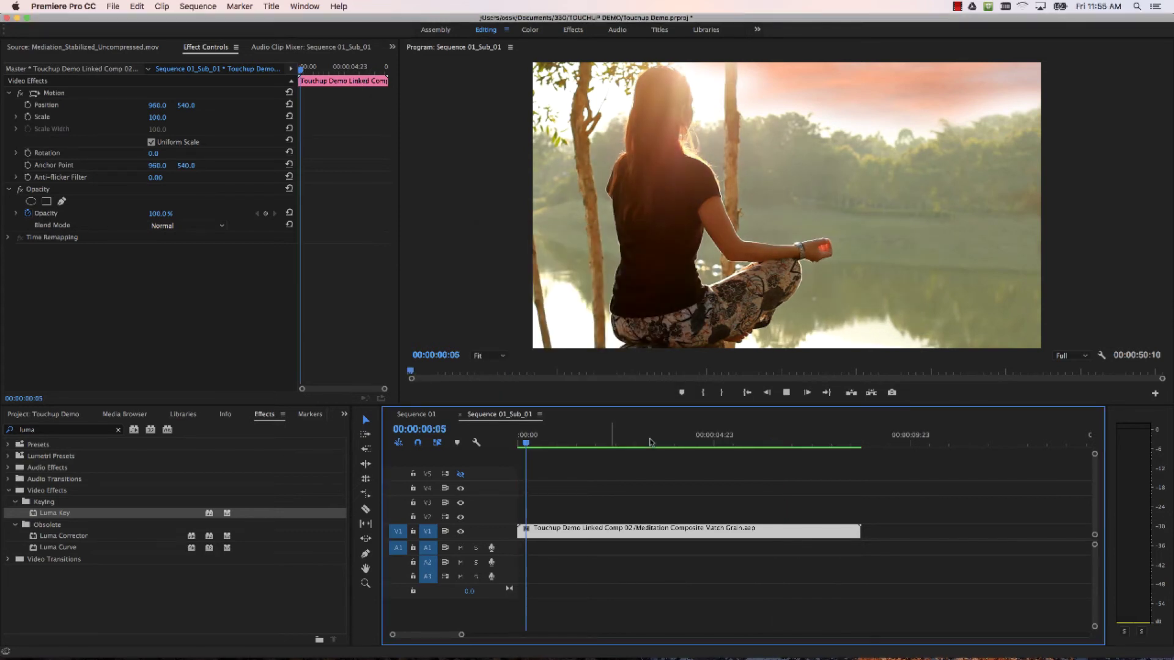
{"action": "key", "text": "space"}
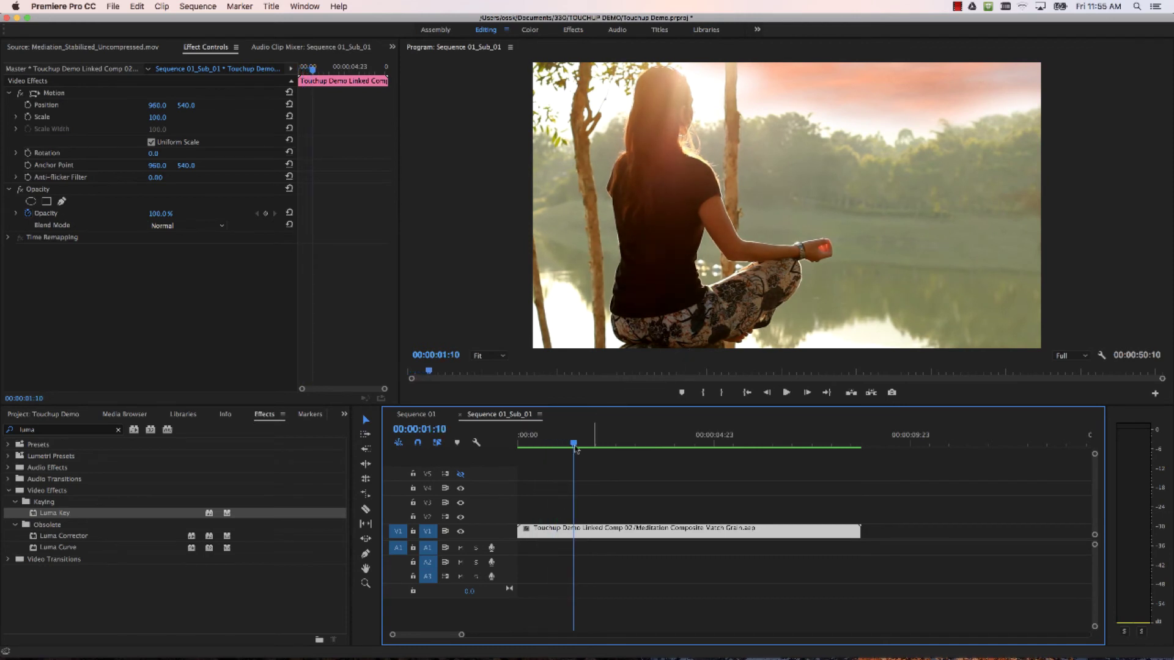
Play the rendered sequence from 00:00:00:00 in the maximized program monitor.
{"action": "left_click_drag", "start_coordinate": [575, 448], "coordinate": [519, 449]}
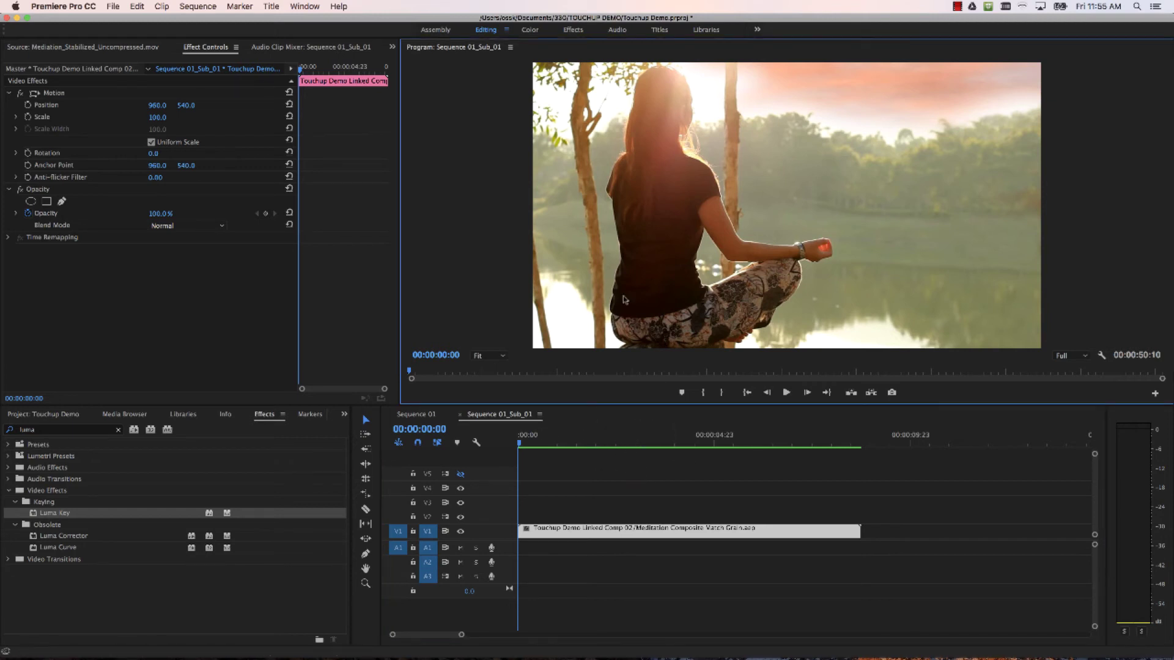
{"action": "key", "text": "grave"}
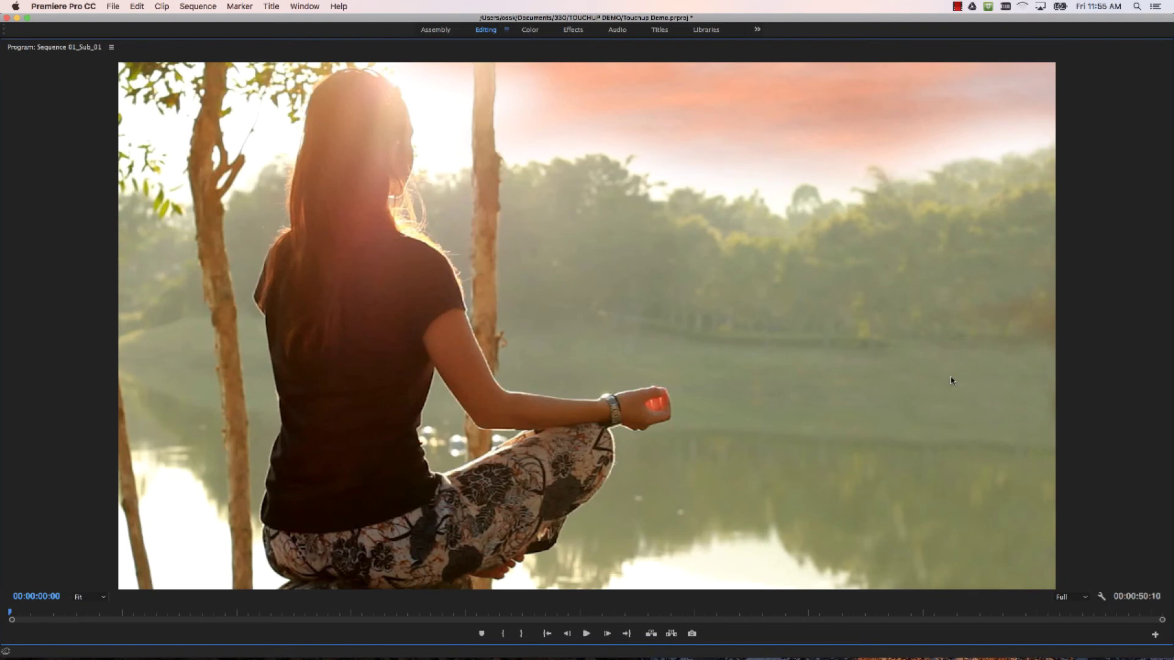
{"action": "key", "text": "space"}
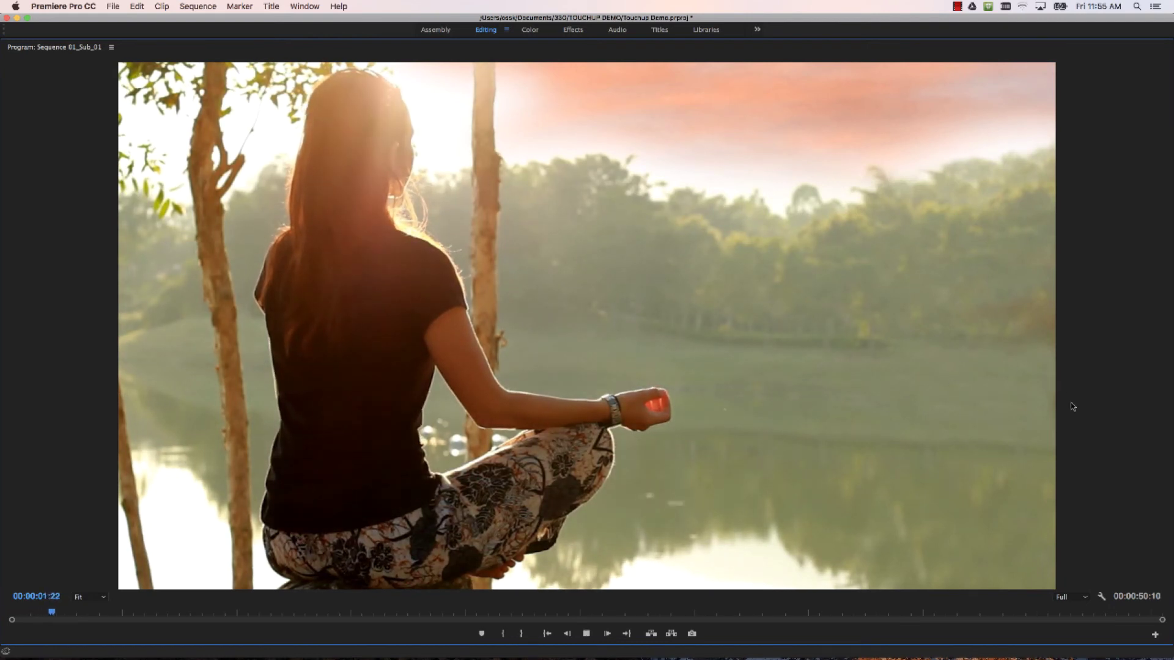